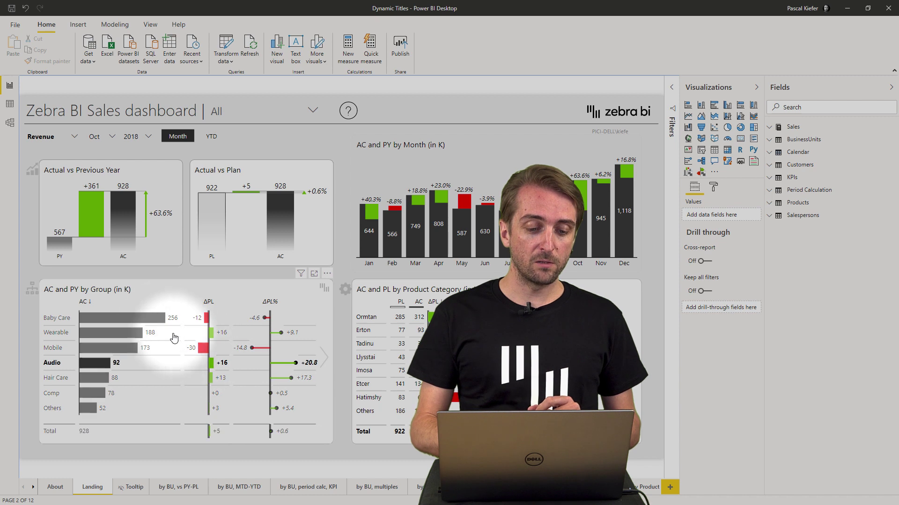
Preview the Baby Care tooltip, select Baby Care, then filter the dashboard to the Audio group
mouse_move(147, 323)
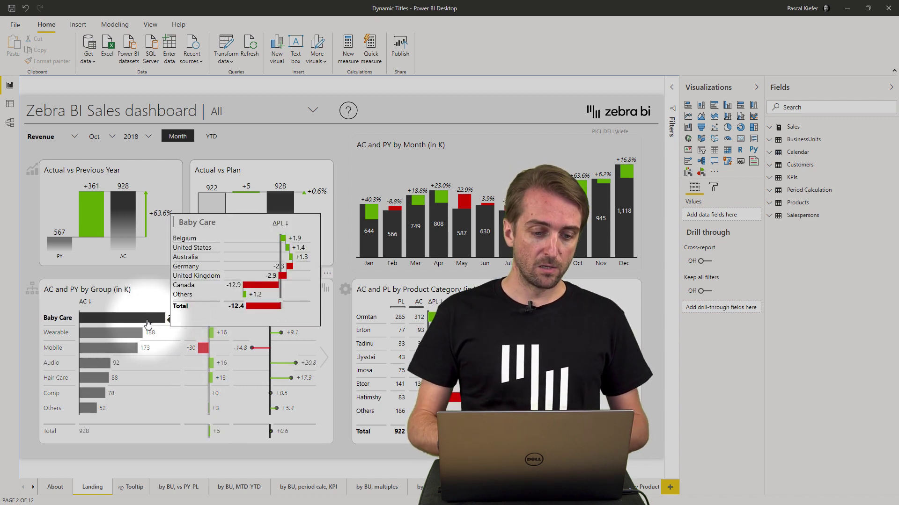
left_click(136, 322)
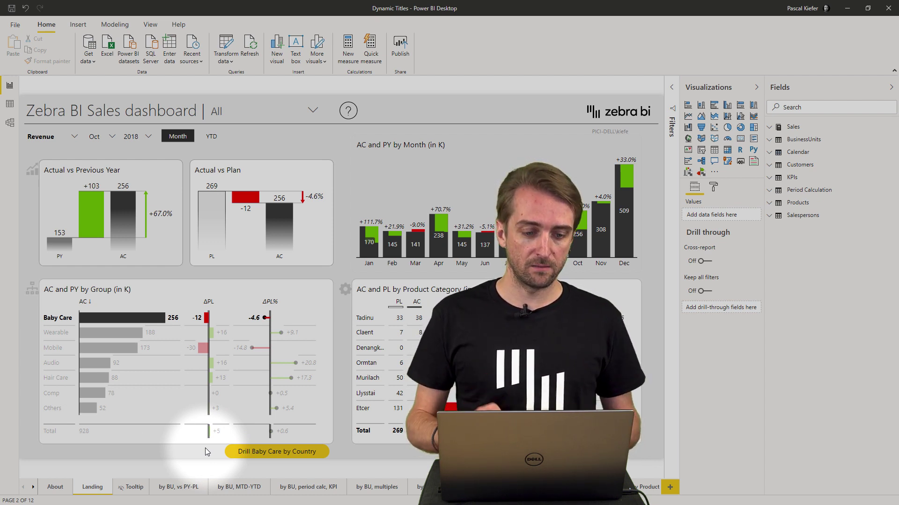
left_click(91, 370)
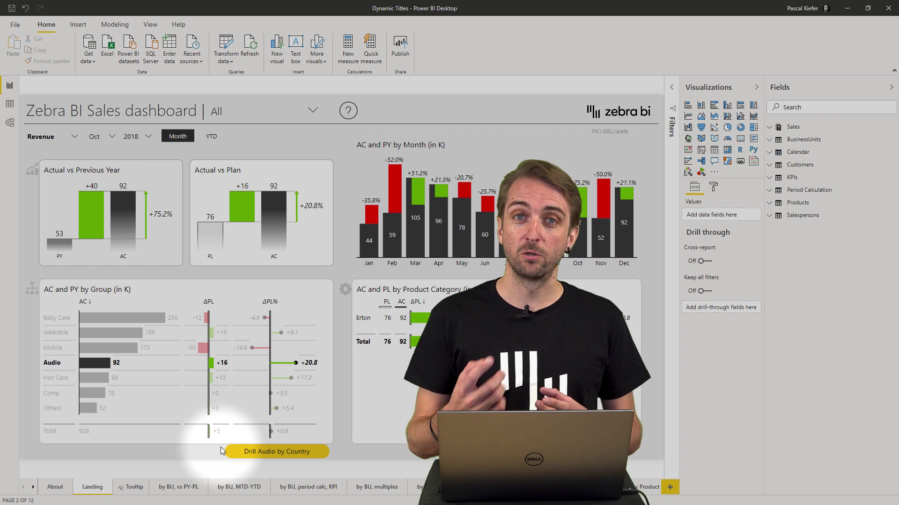
Deselect Audio, filter to the Mobile group, and preview the ΔPL country tooltips
left_click(104, 363)
left_click(108, 351)
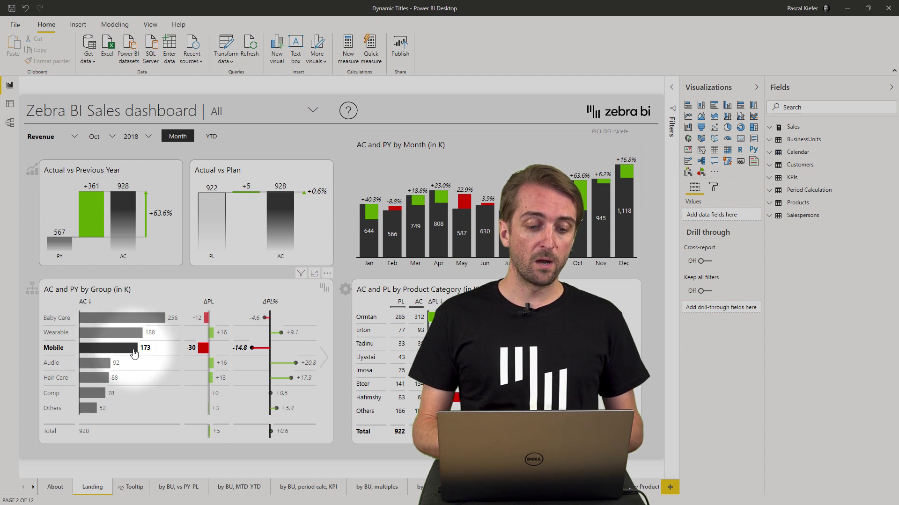
left_click(202, 349)
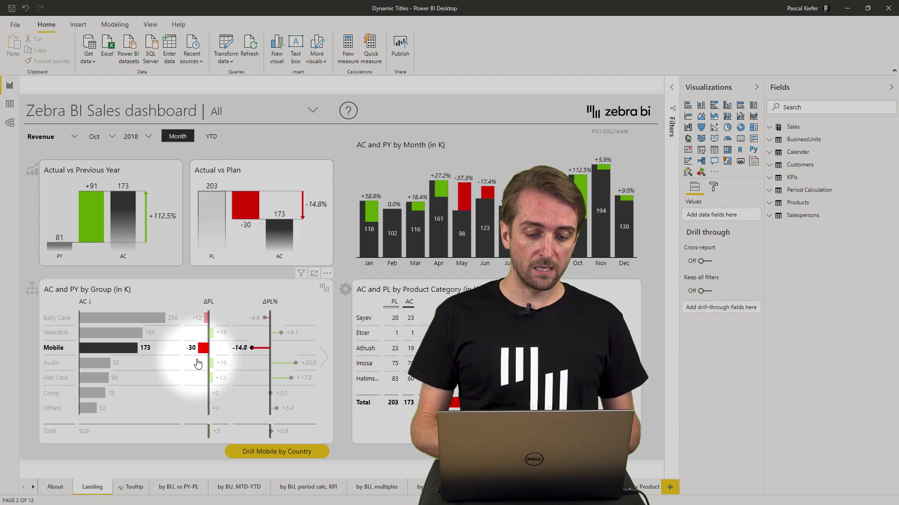
mouse_move(201, 354)
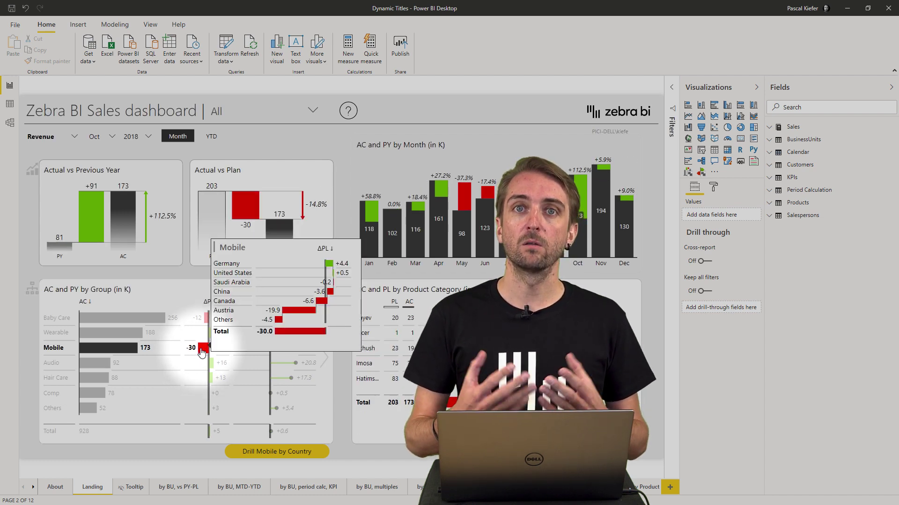
mouse_move(137, 338)
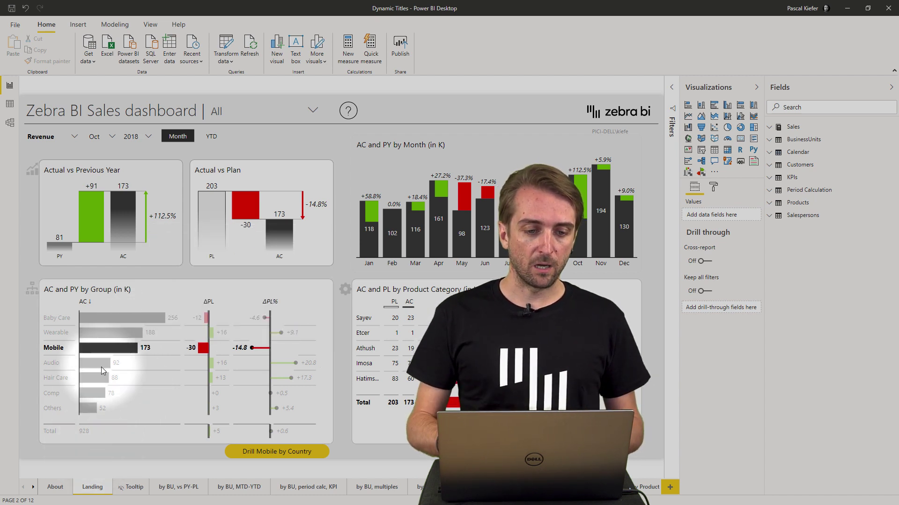
Insert a blank button and place it below the AC and PY by Group chart
left_click(78, 24)
left_click(243, 64)
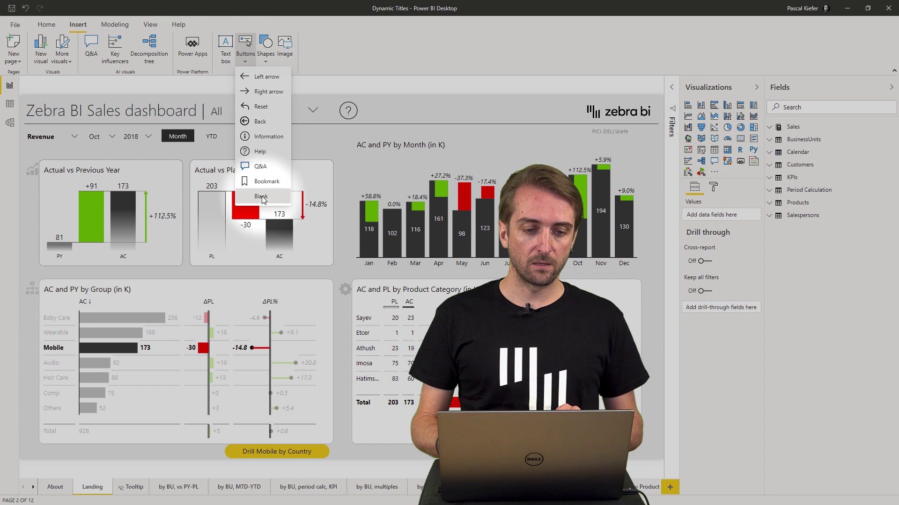
left_click(261, 197)
left_click_drag(30, 102, 184, 448)
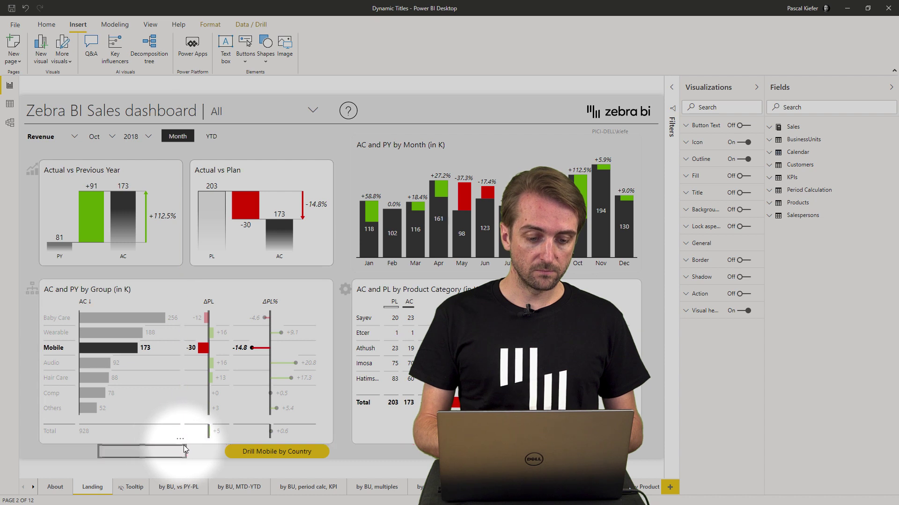
Turn on the button's text and put focus in its empty label field
left_click(744, 126)
left_click(692, 126)
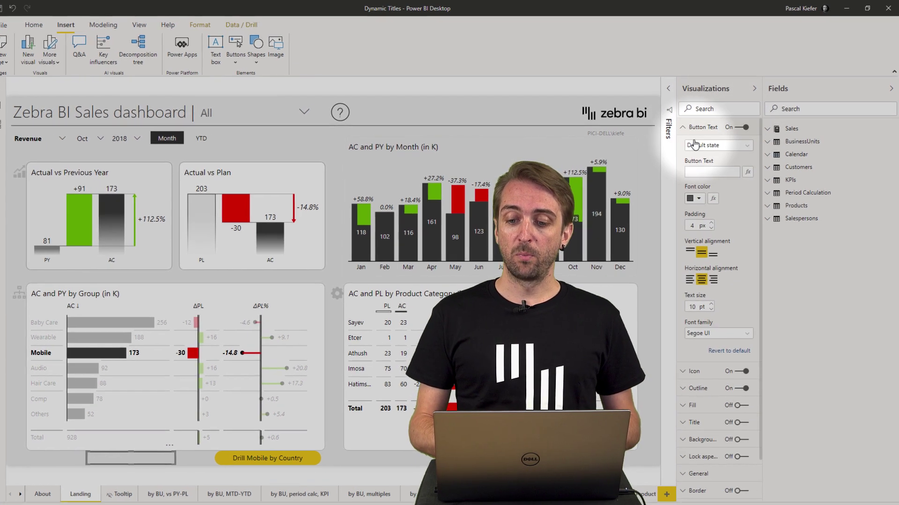
left_click(704, 169)
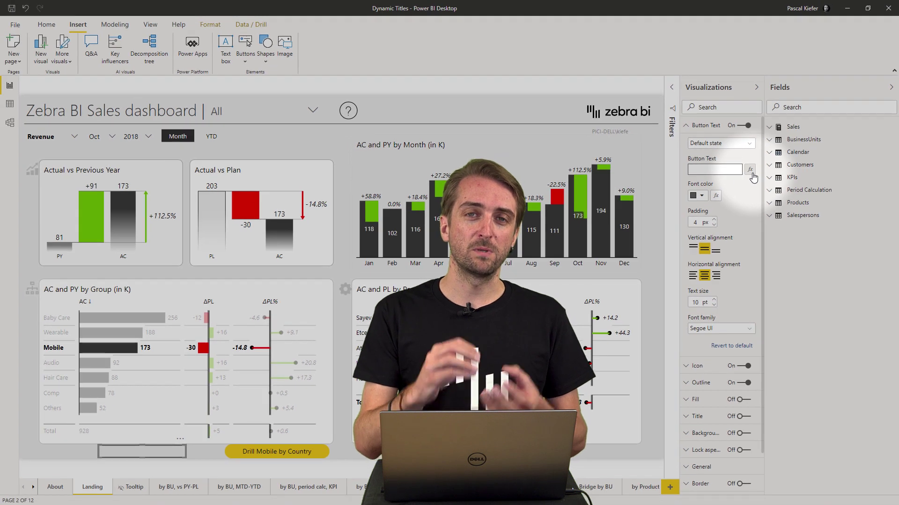
left_click(739, 169)
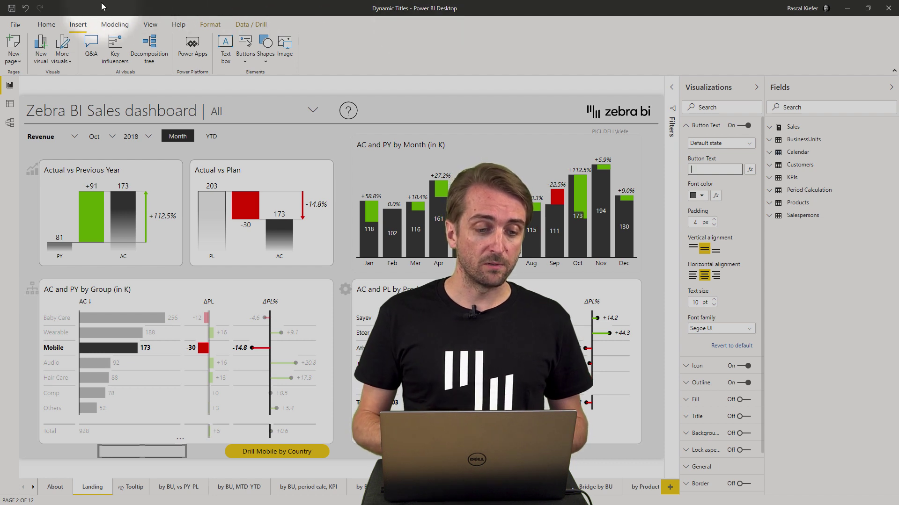
Create an empty table named 'Text Measures' with Enter data and load it
left_click(47, 26)
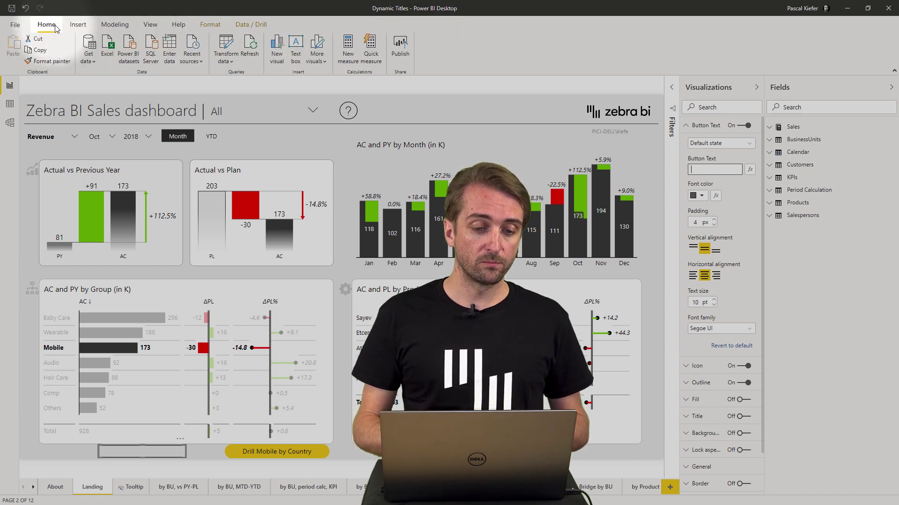
left_click(170, 43)
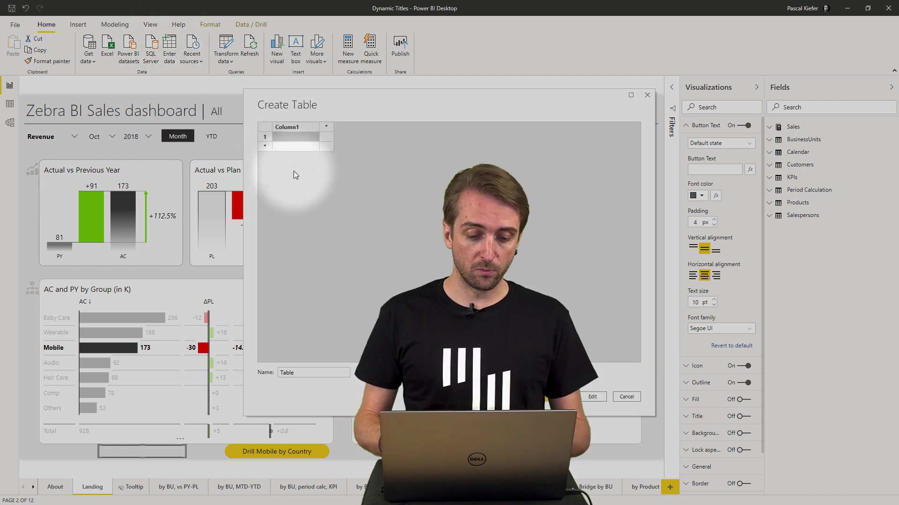
left_click(309, 372)
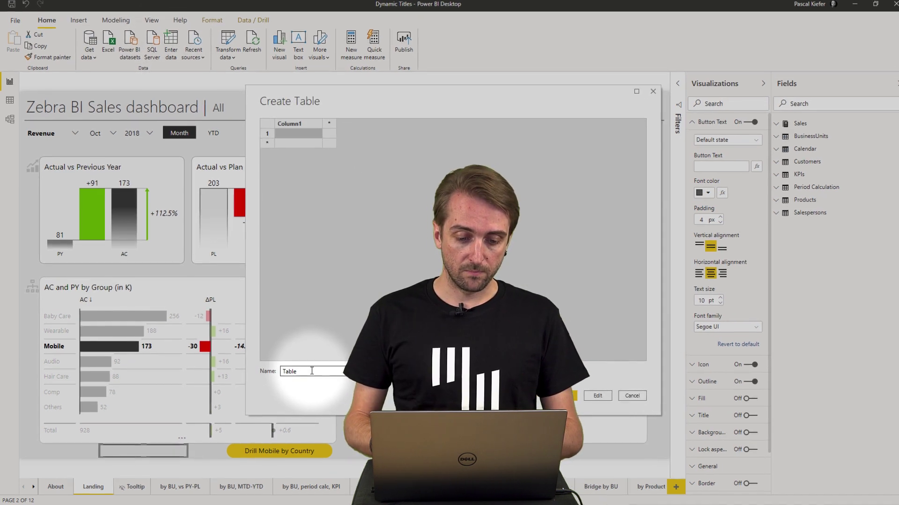
key("BackSpace")
key("BackSpace")
key("BackSpace")
key("BackSpace")
key("BackSpace")
type("Text")
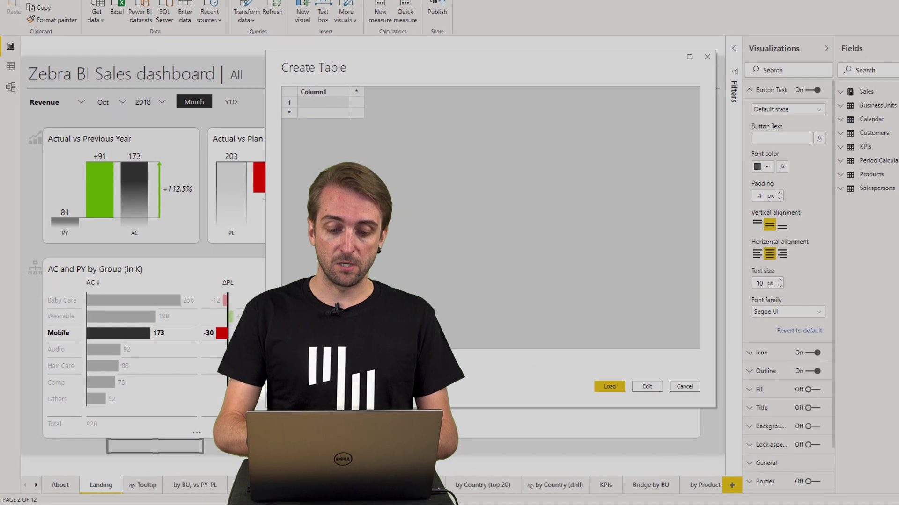
type(" Measures")
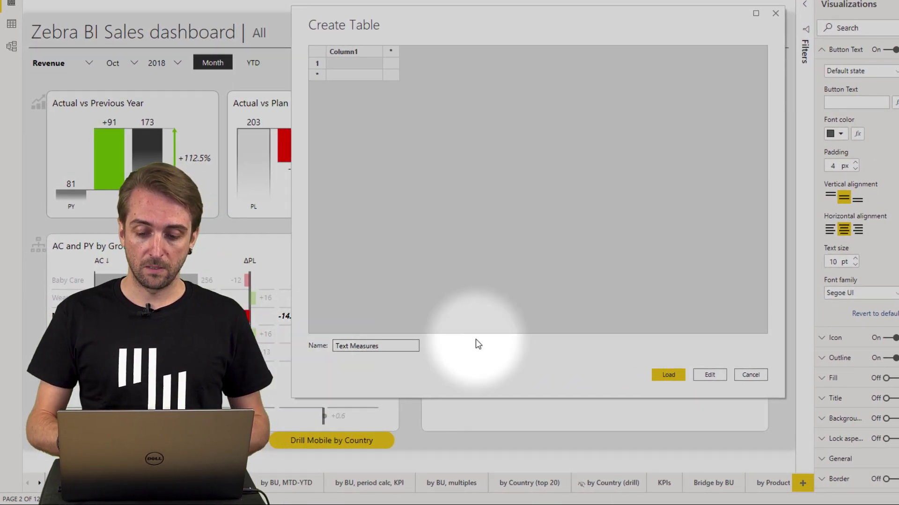
left_click(668, 374)
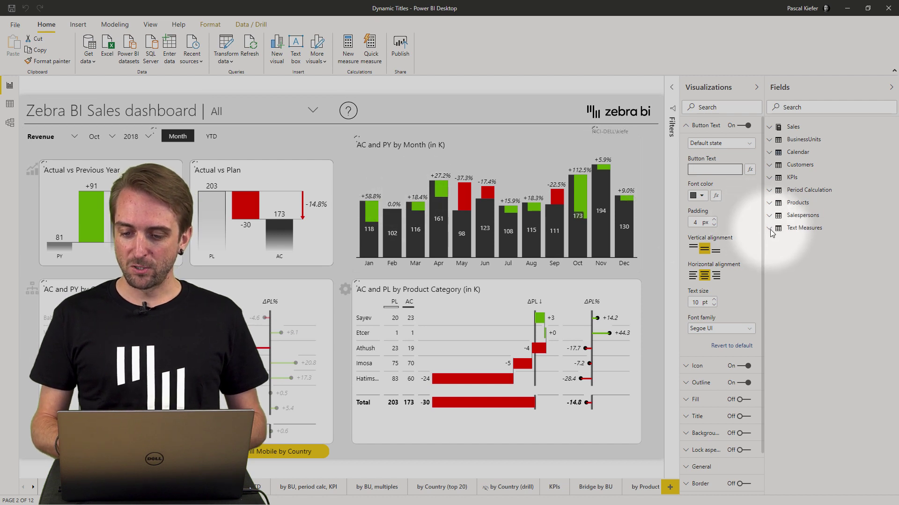
Expand the Text Measures table and add a new measure to it
left_click(769, 229)
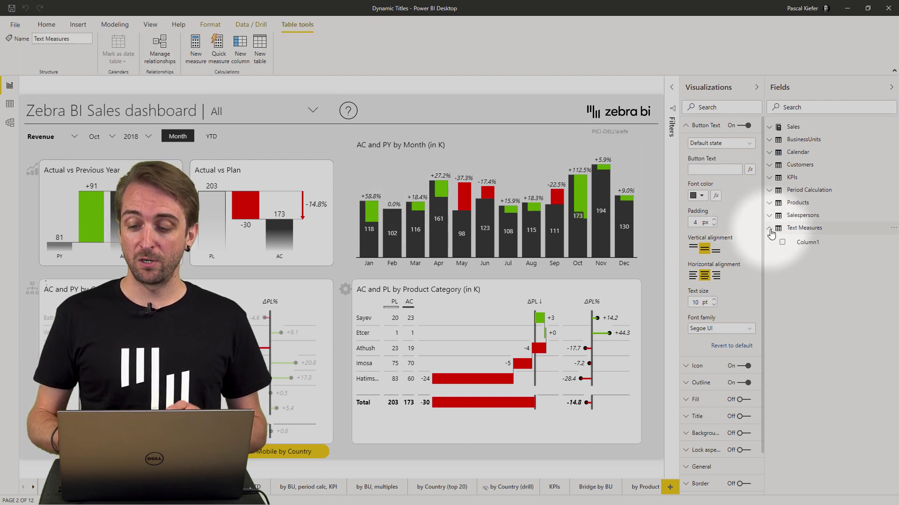
right_click(809, 247)
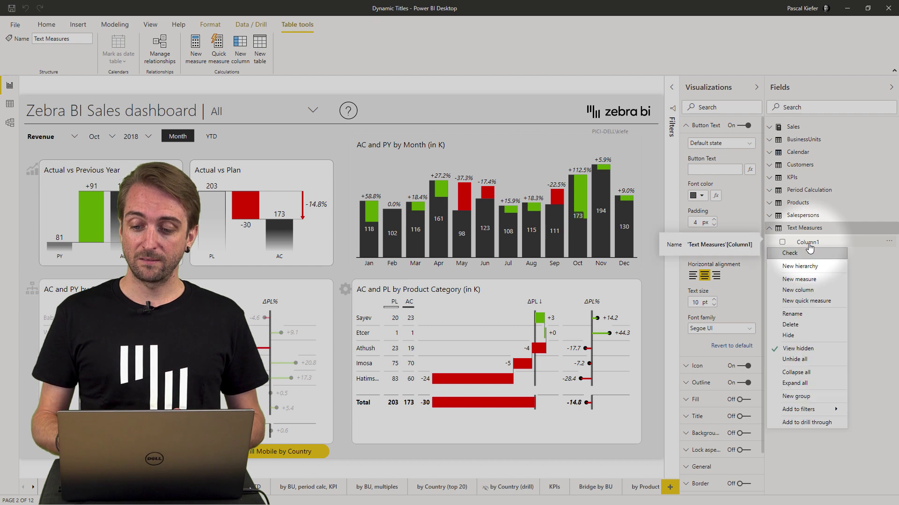
key("Escape")
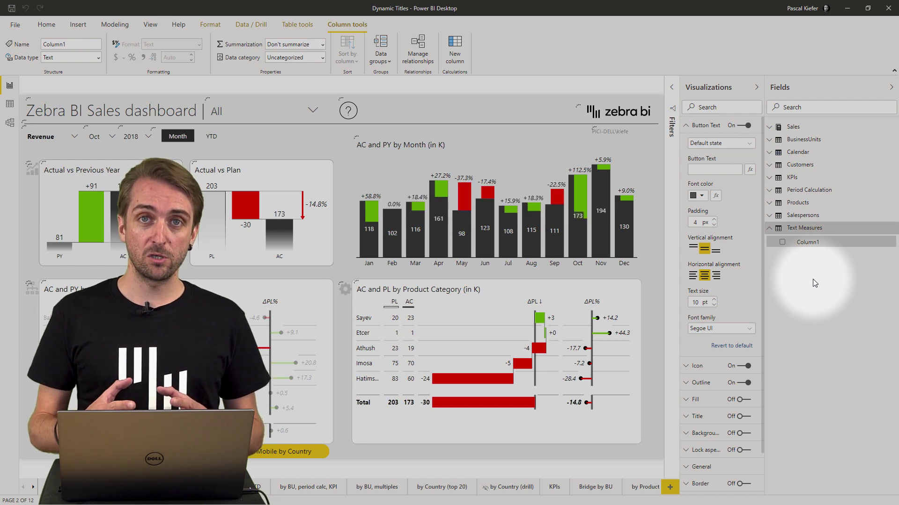
right_click(813, 279)
left_click(775, 273)
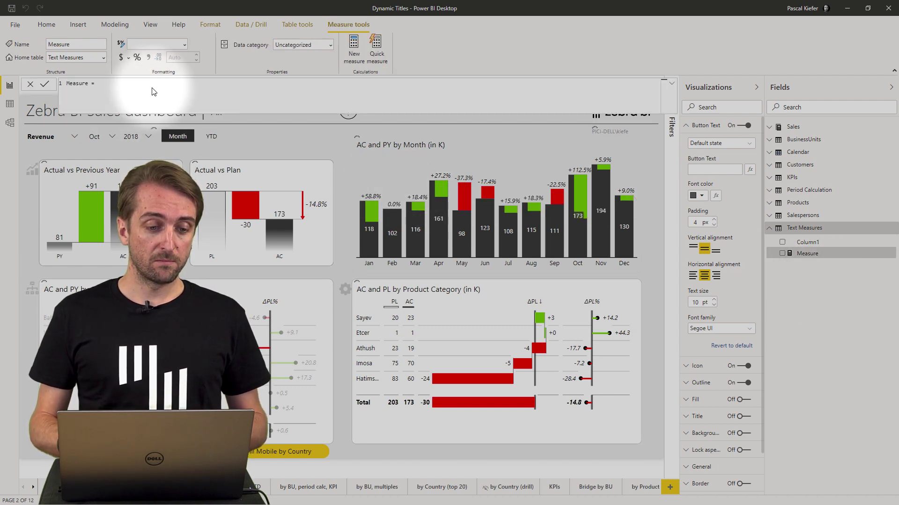
Define the measure as Button Text = SELECTEDVALUE(BusinessUnits[Group]) and commit it
triple_click(66, 84)
type("But")
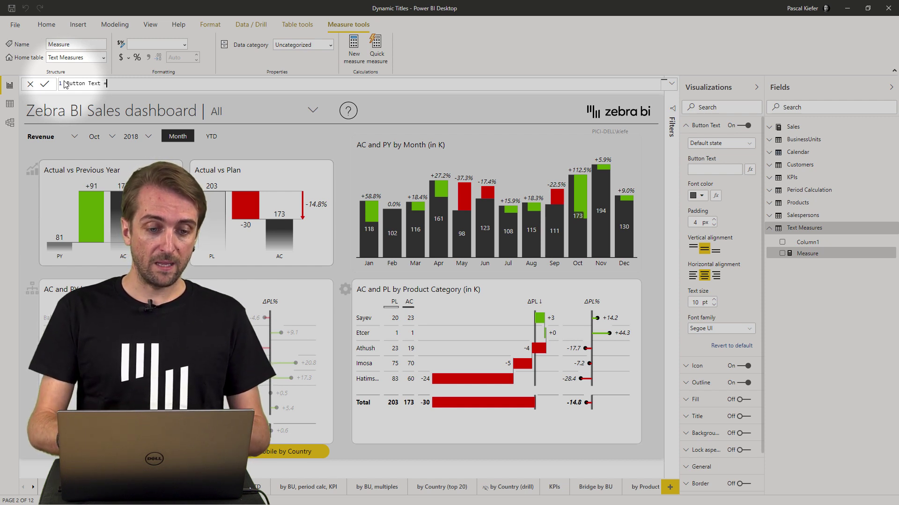
type("ton Text =")
key("shift+Return")
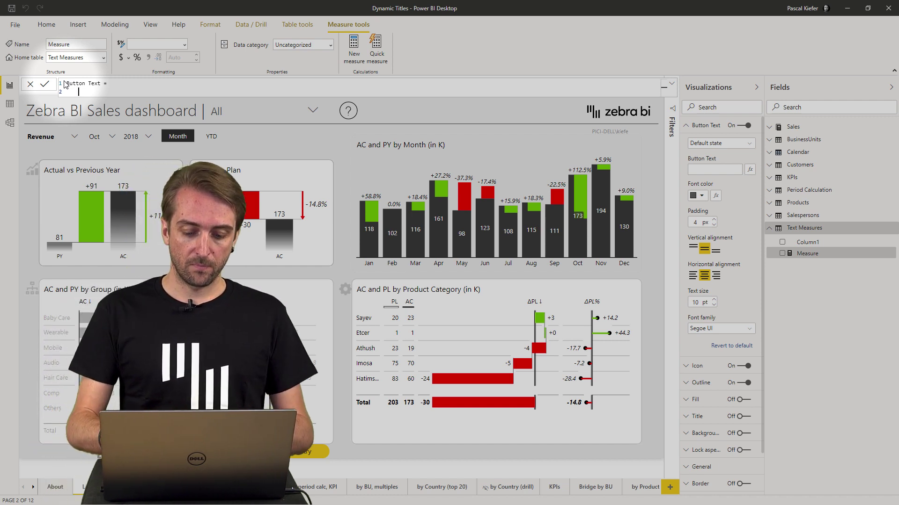
type("s")
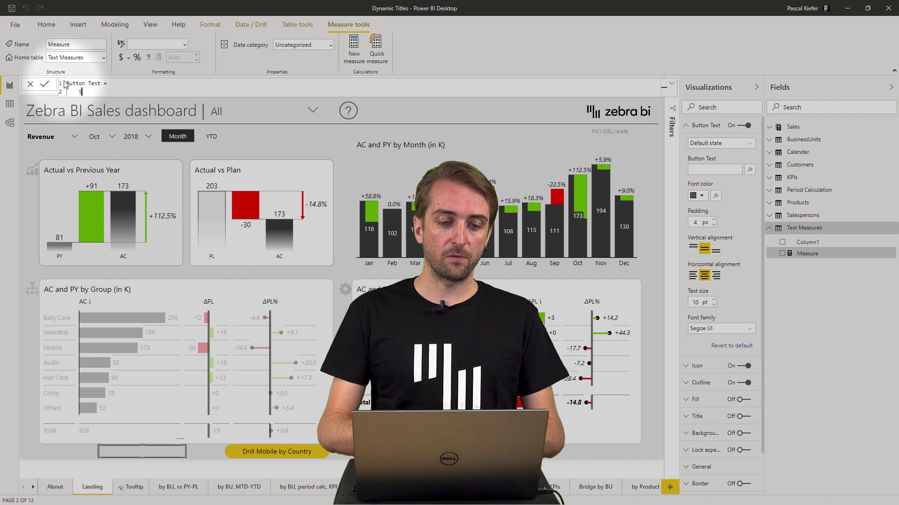
type("elect")
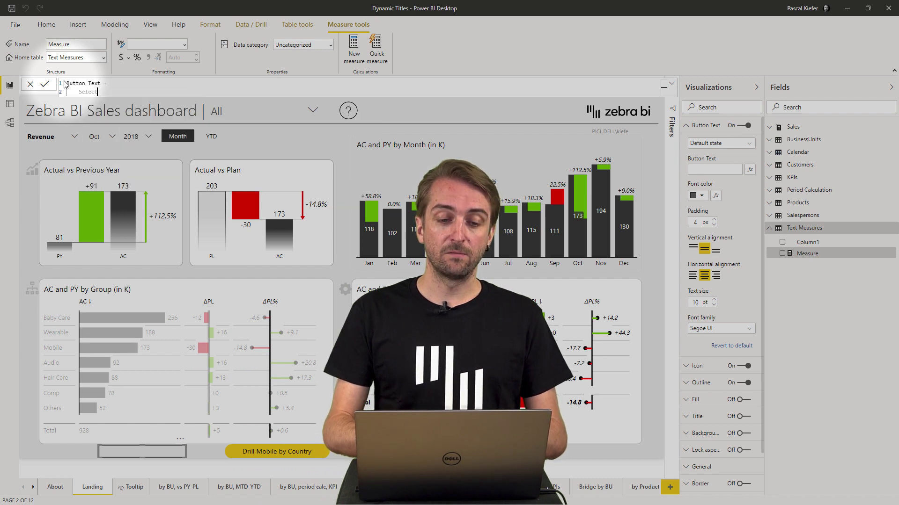
type("e")
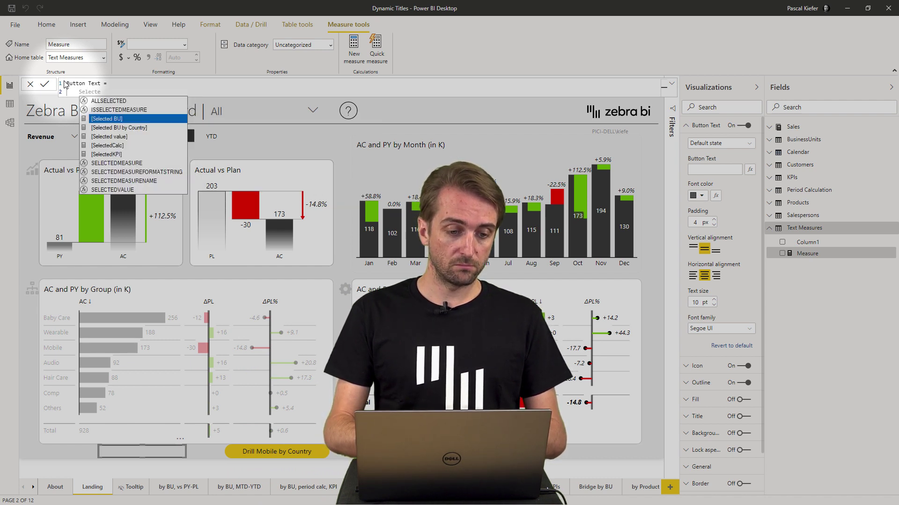
type("dv")
key("Tab")
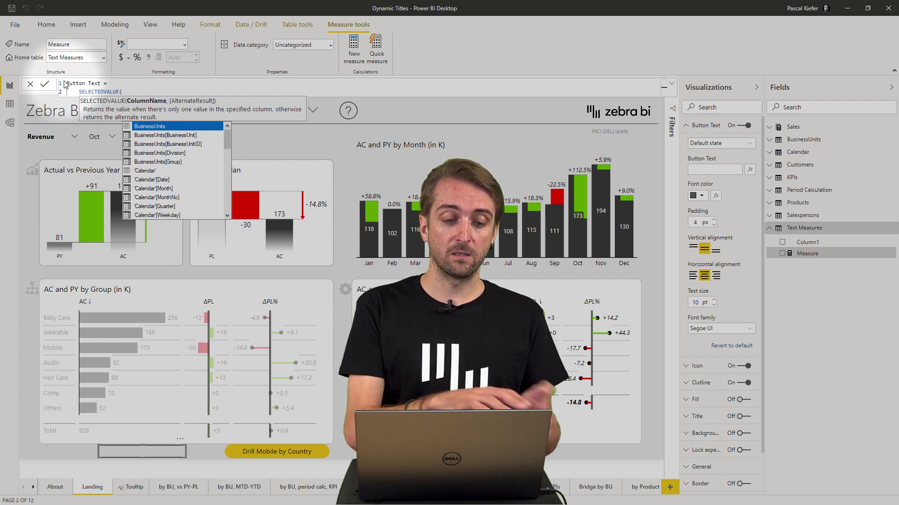
type("group")
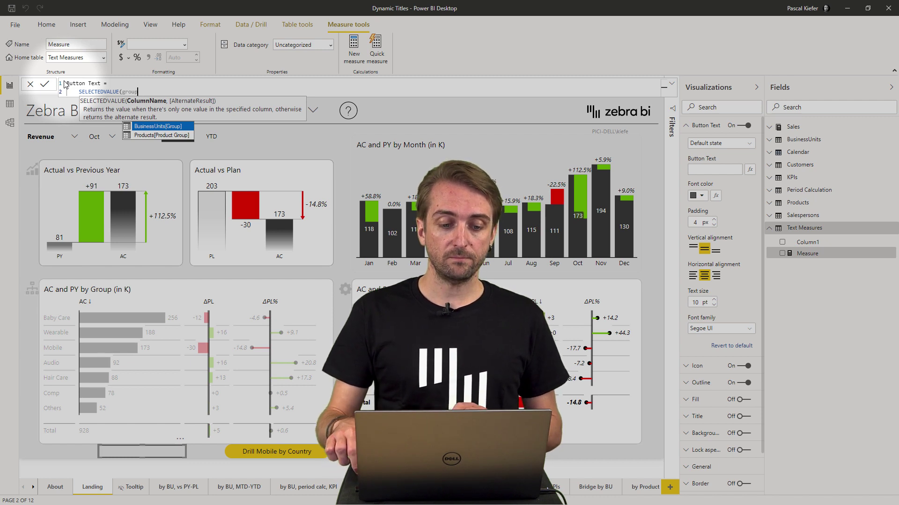
key("Tab")
type(")")
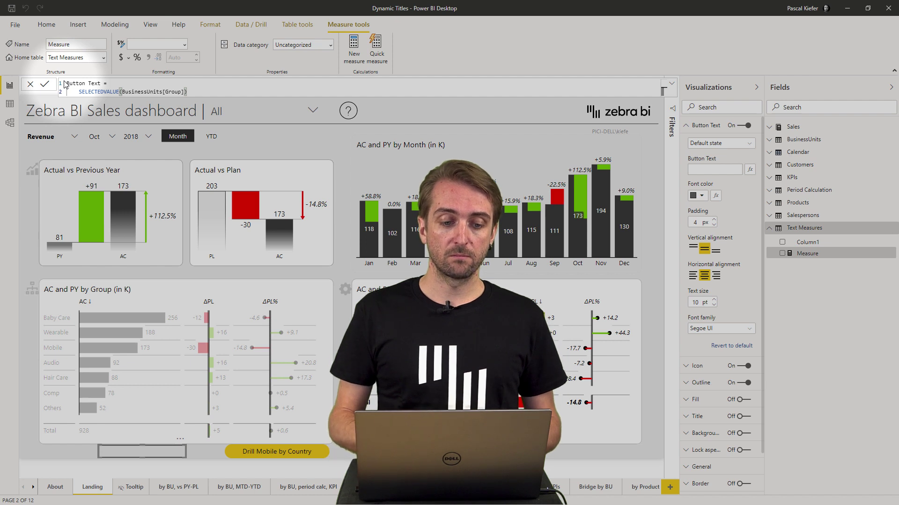
left_click(293, 106)
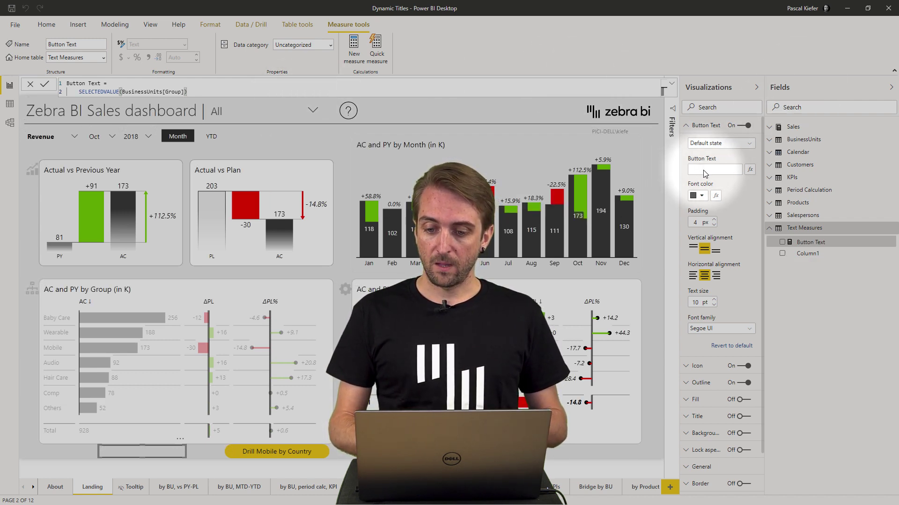
Set the button text's conditional formatting to Field value based on Text Measures > Button Text
left_click(749, 172)
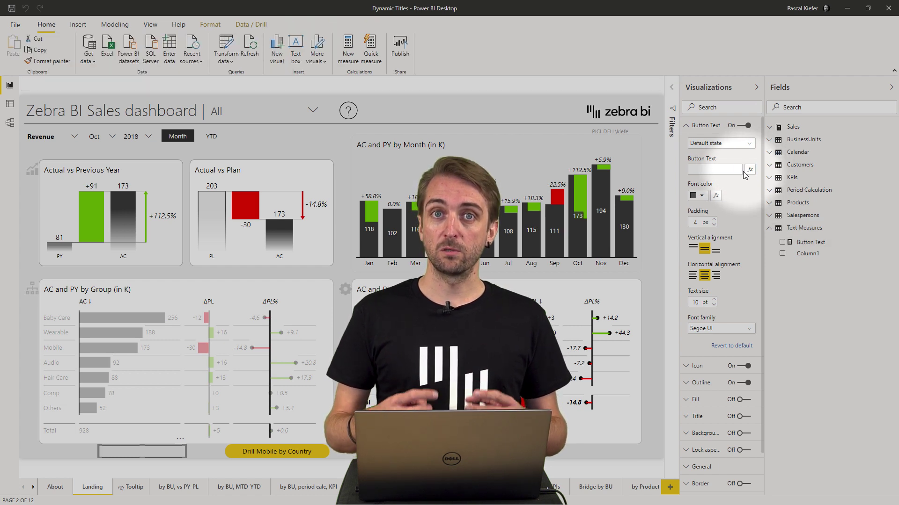
left_click(745, 172)
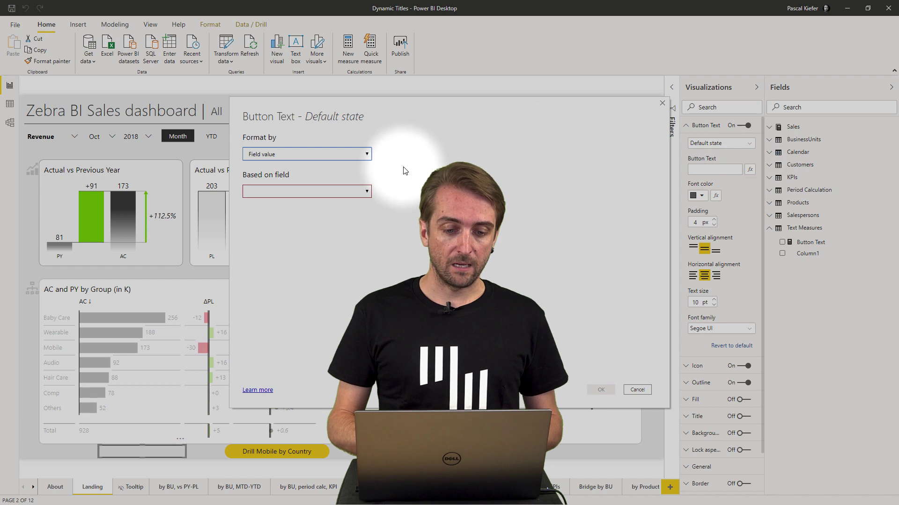
left_click(312, 157)
left_click(312, 169)
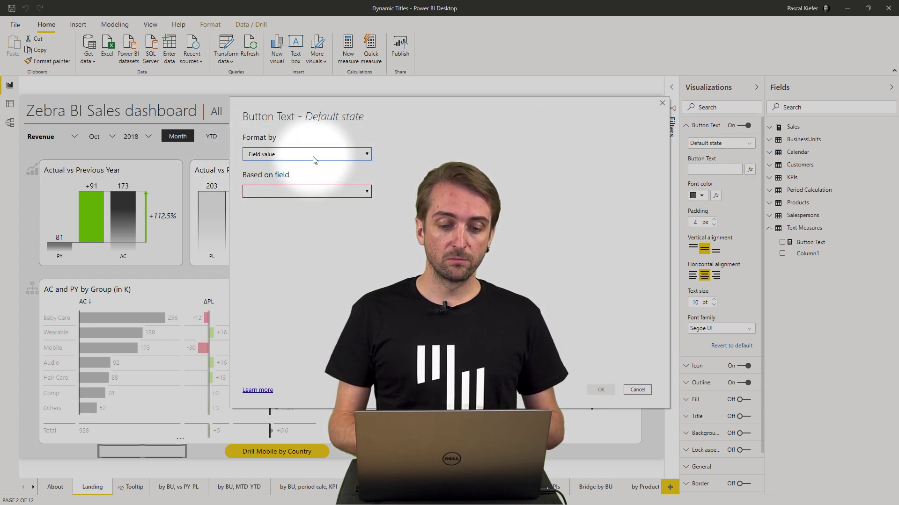
left_click(322, 190)
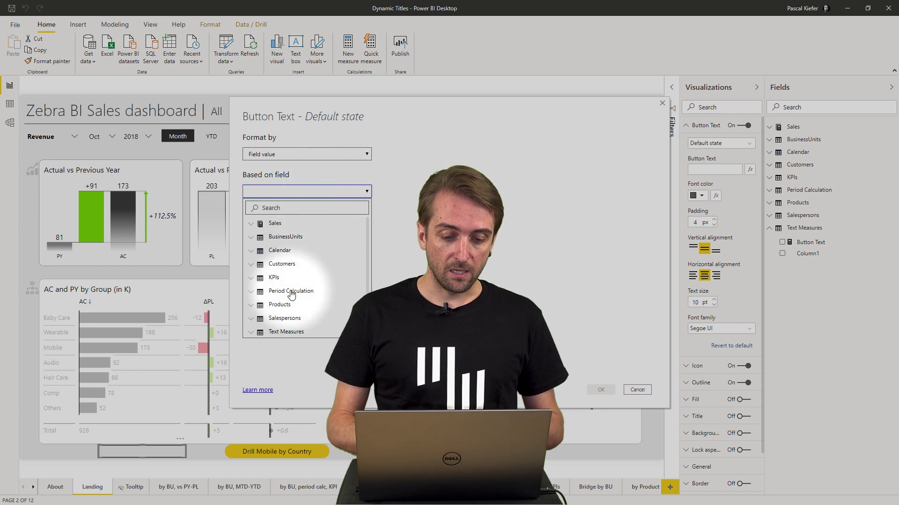
left_click(252, 331)
scroll(285, 318, "down", 2)
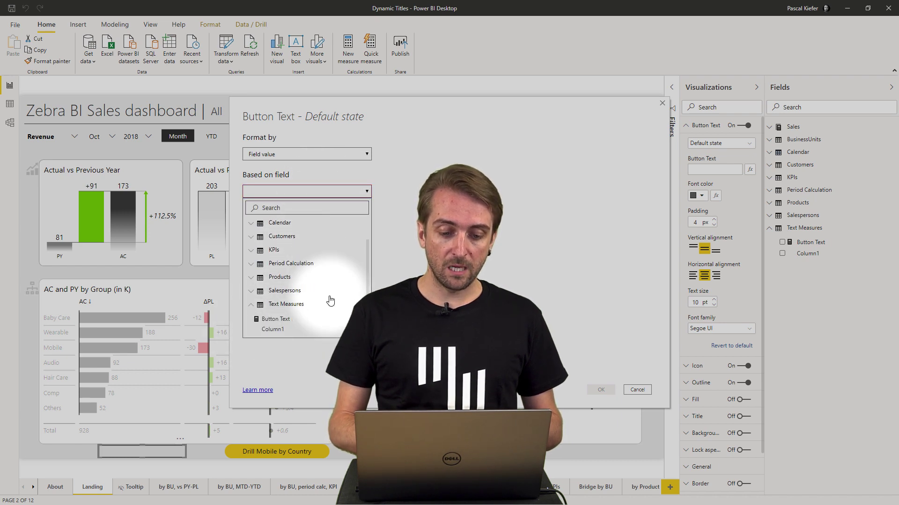
left_click(273, 318)
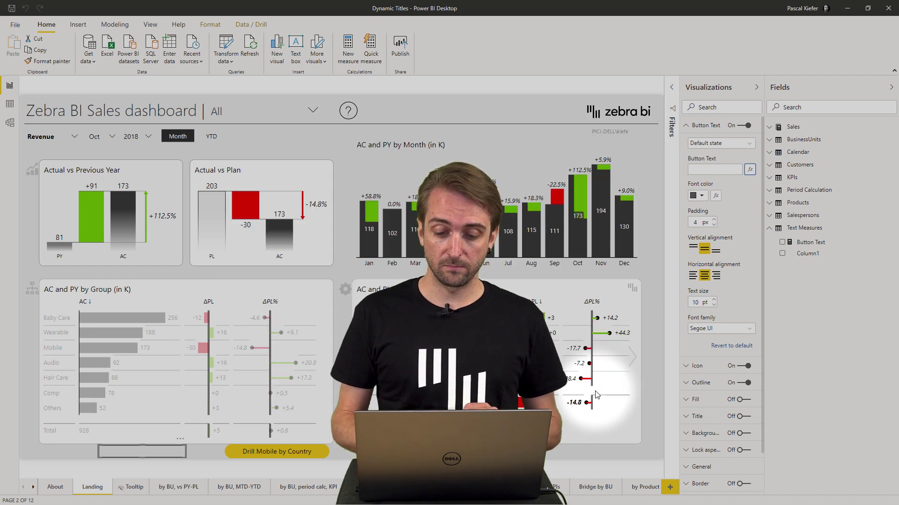
left_click(599, 391)
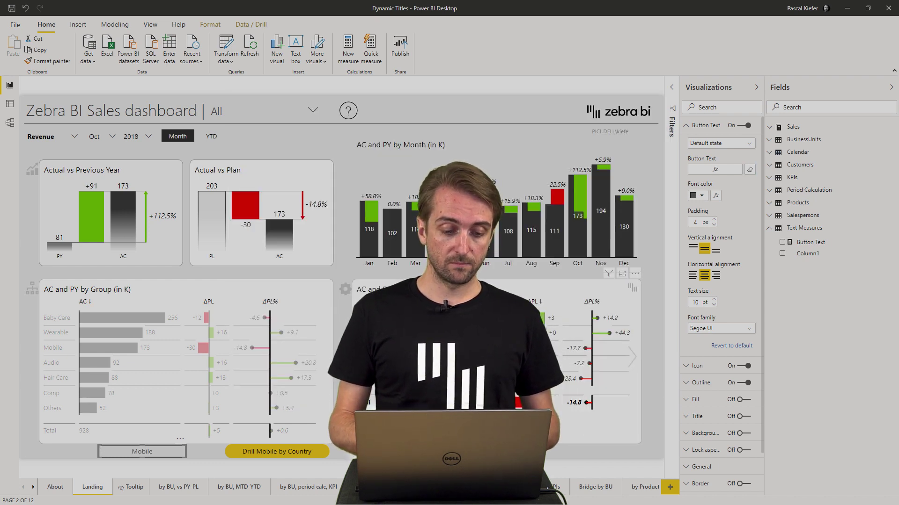
Test the button label with Baby Care, Wearable and Mobile, then open the Button Text formula
left_click(99, 321)
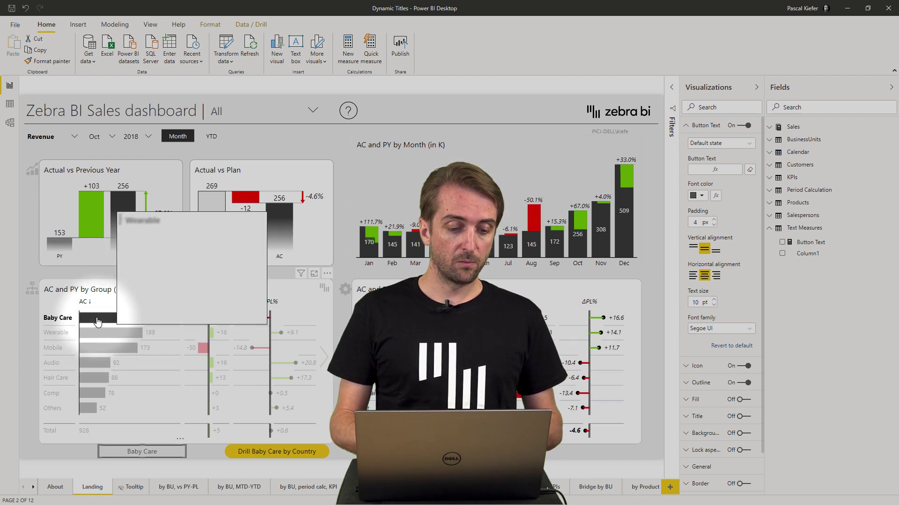
left_click(100, 336)
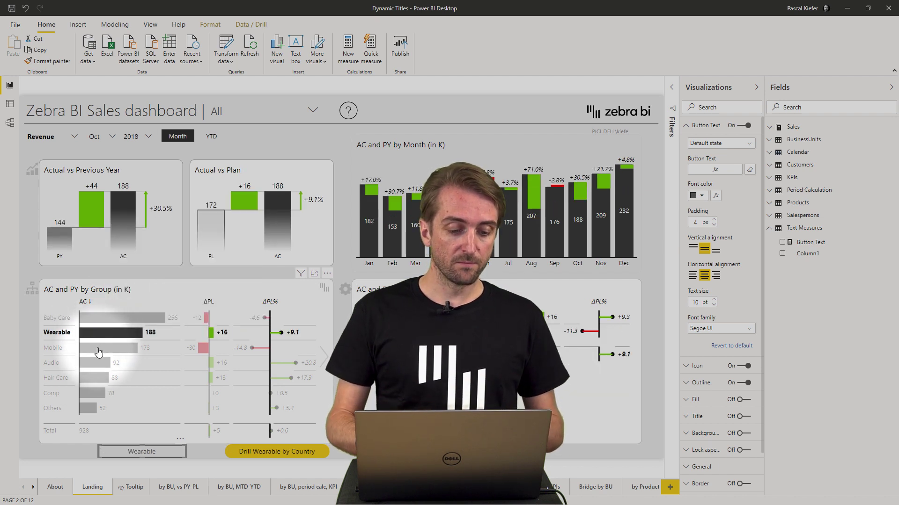
left_click(103, 349)
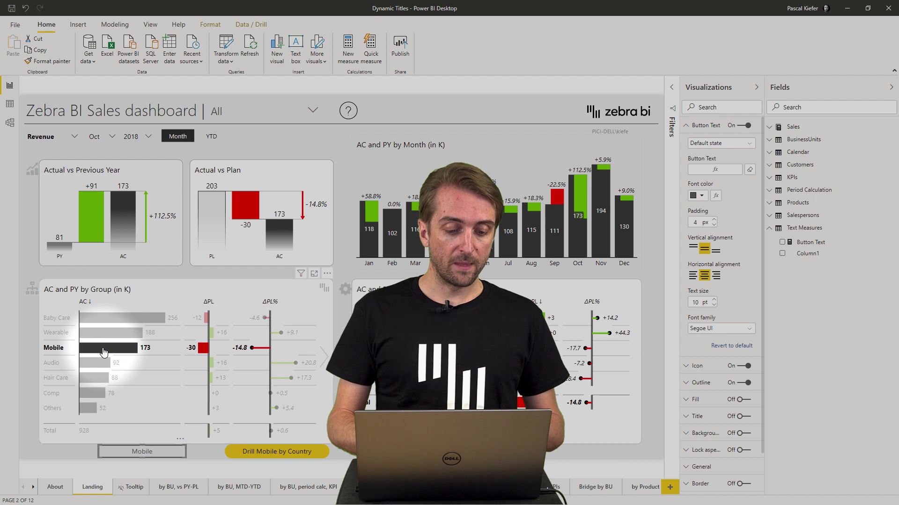
left_click(106, 352)
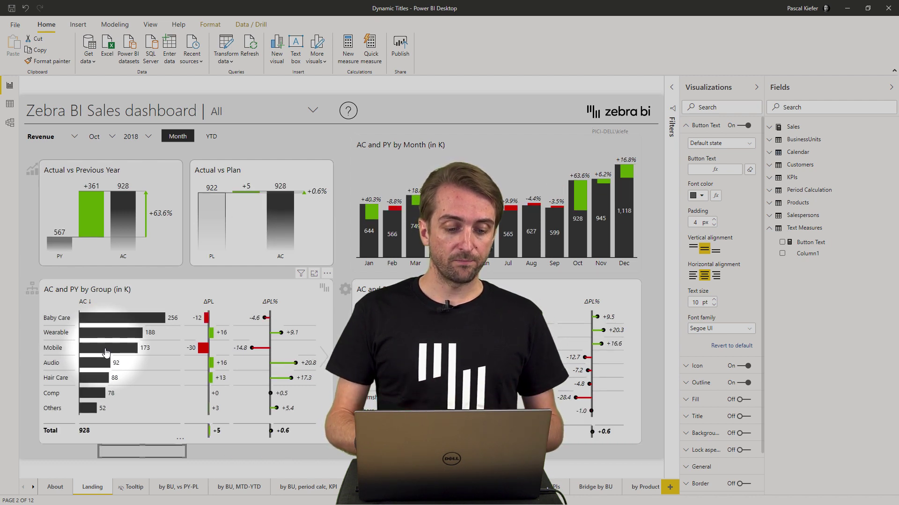
left_click(107, 351)
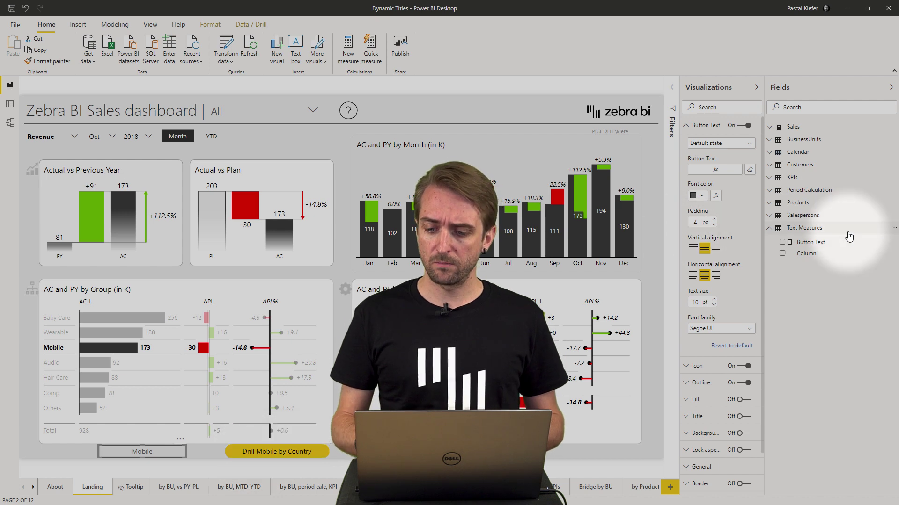
left_click(810, 243)
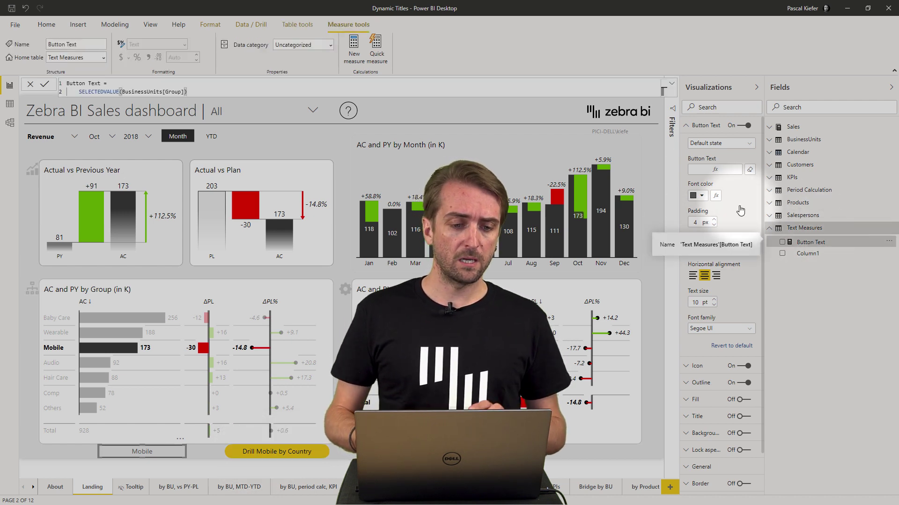
Change Button Text to "Drill " & SELECTEDVALUE(BusinessUnits[Group]) & "by Country"
left_click(123, 82)
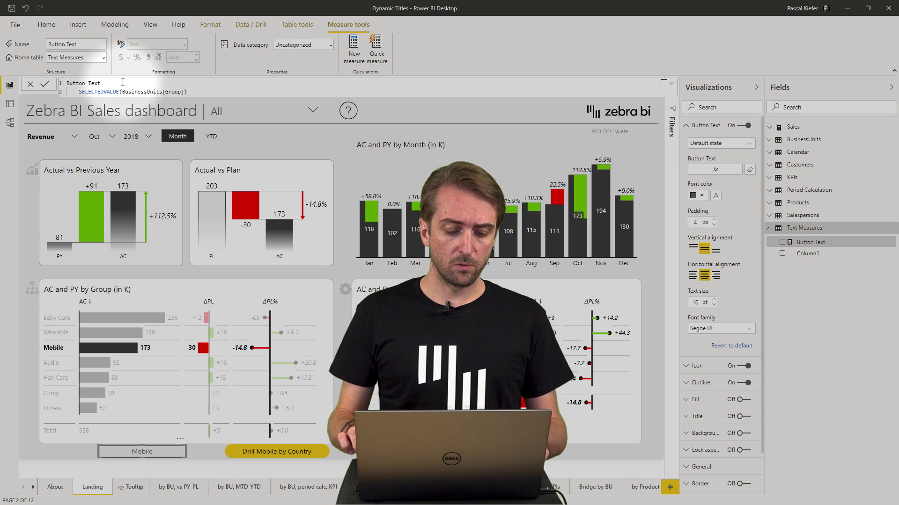
key("shift+Return")
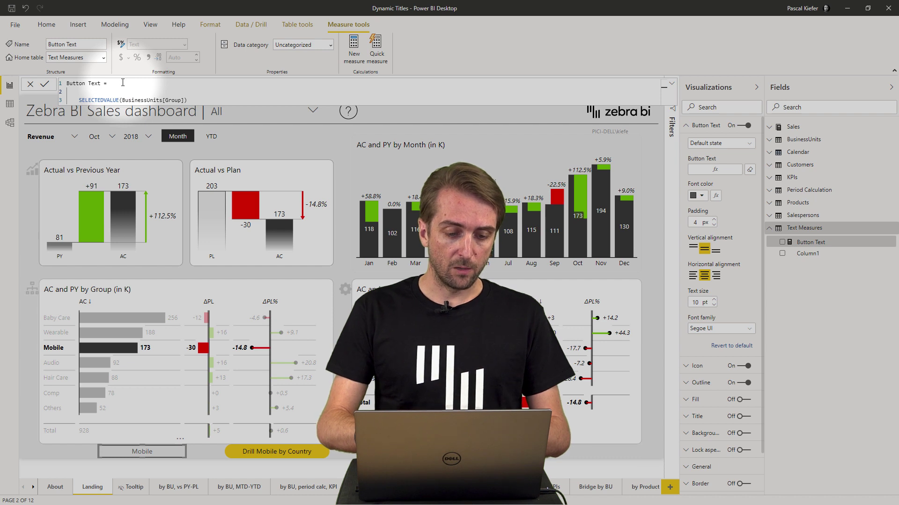
type("\"")
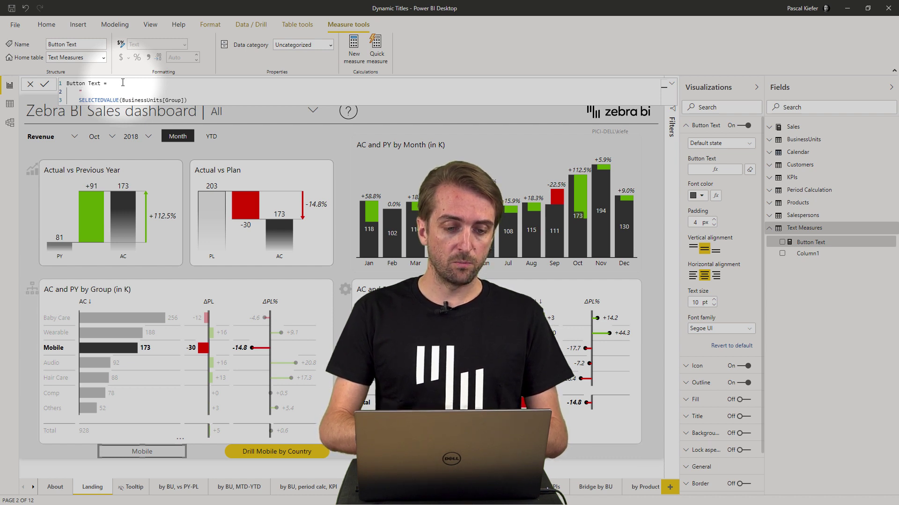
type("Drill")
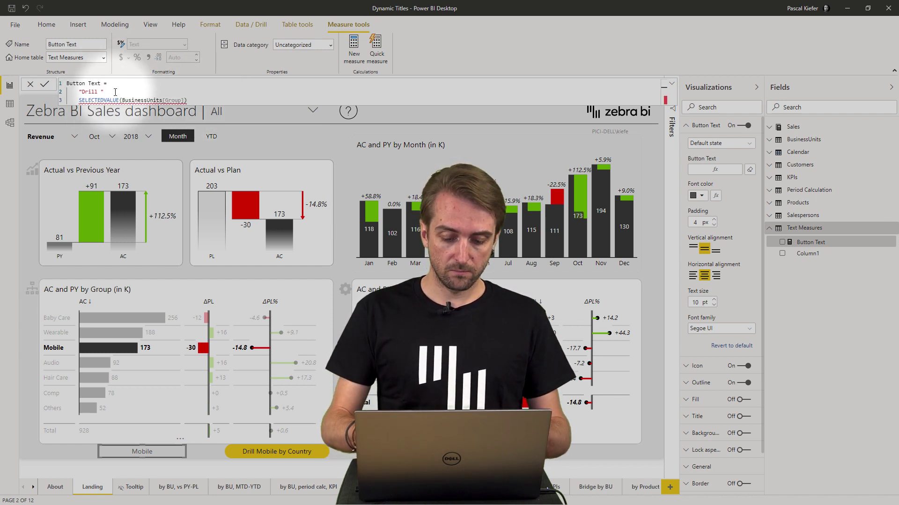
left_click(115, 92)
type("&")
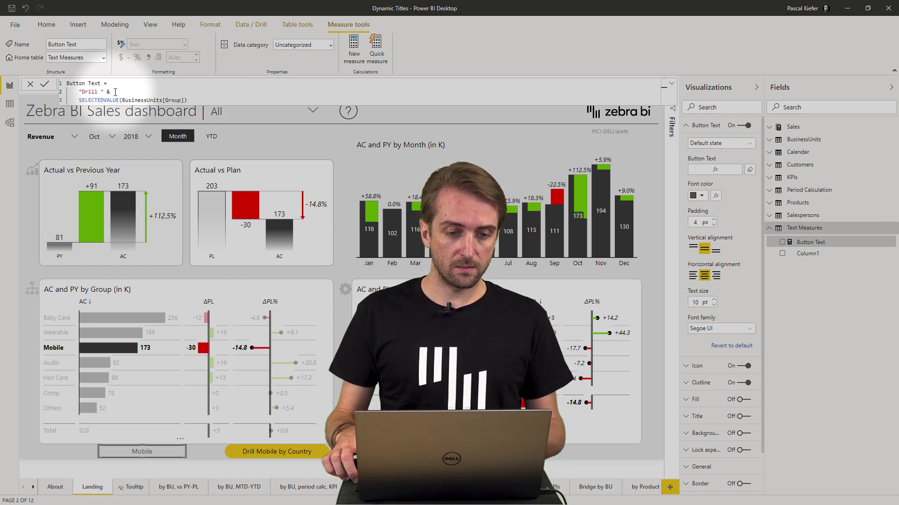
left_click(205, 102)
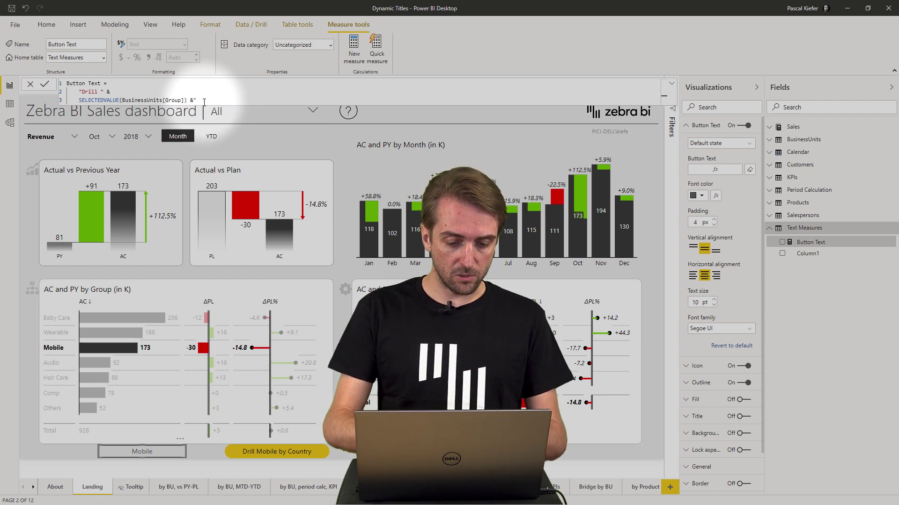
type("&\"by Count")
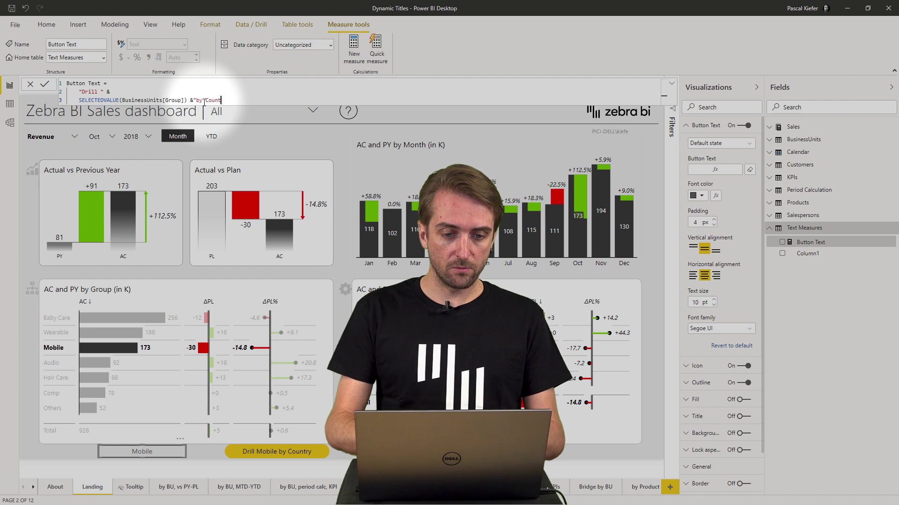
type("ry\"")
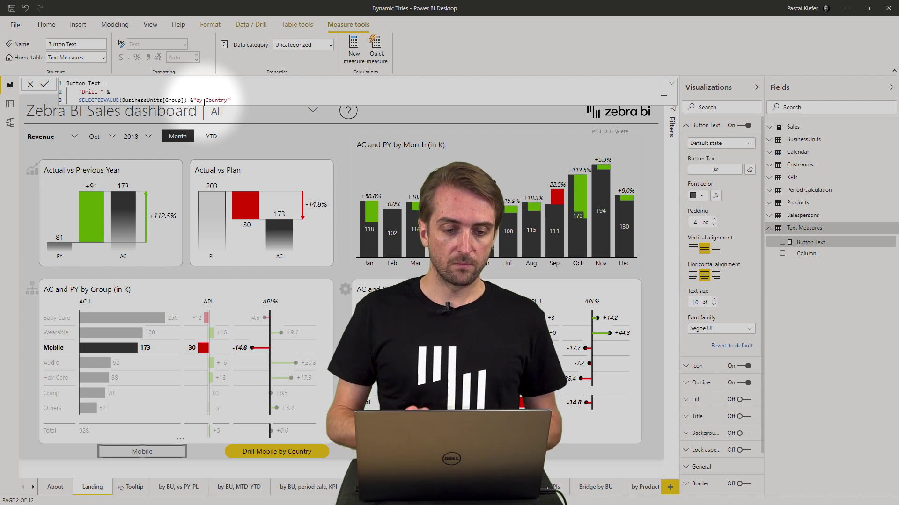
key("Return")
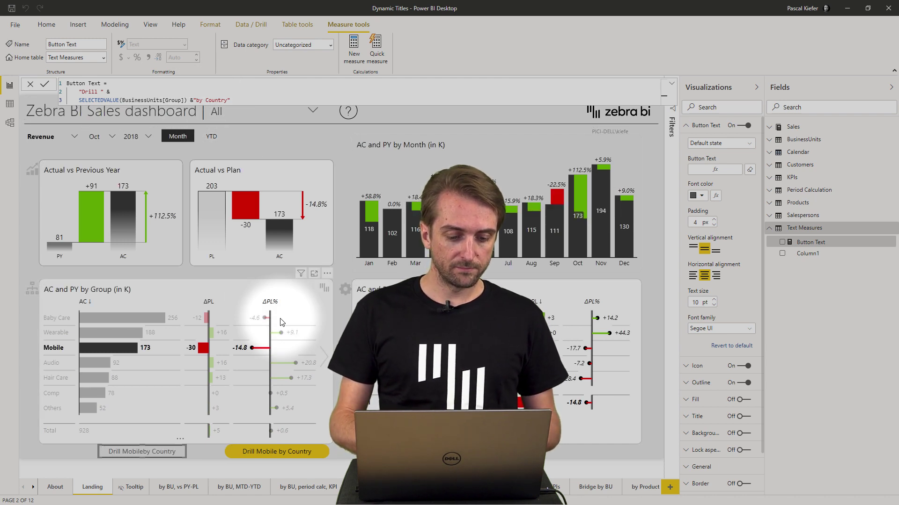
Filter to Audio and add a space before "by Country" in the Button Text formula
left_click(95, 366)
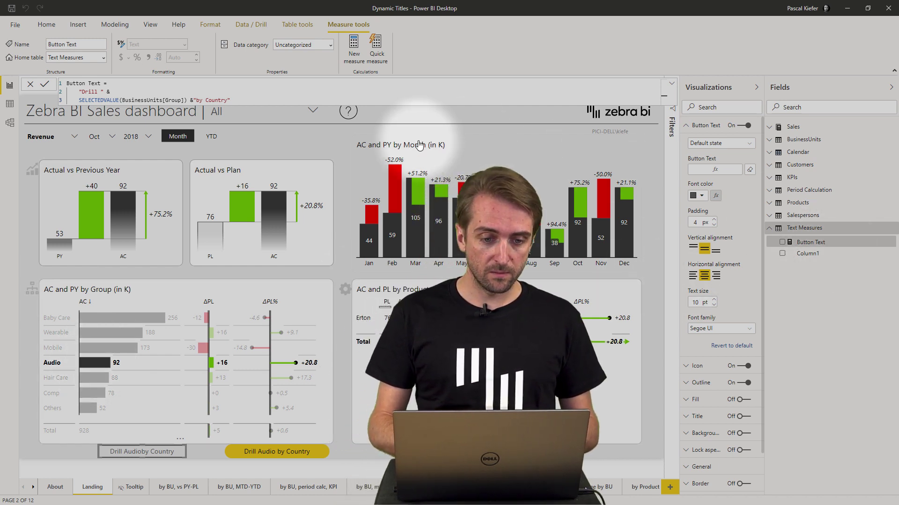
left_click(196, 99)
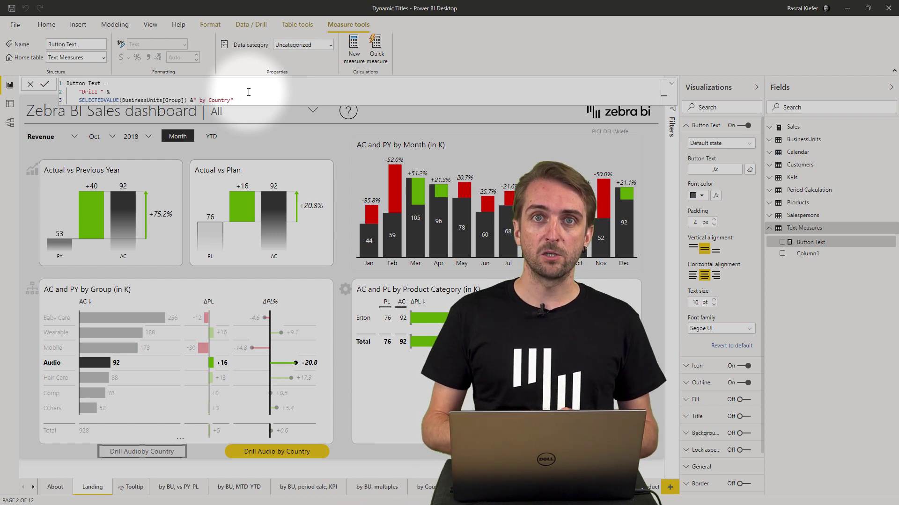
key("Return")
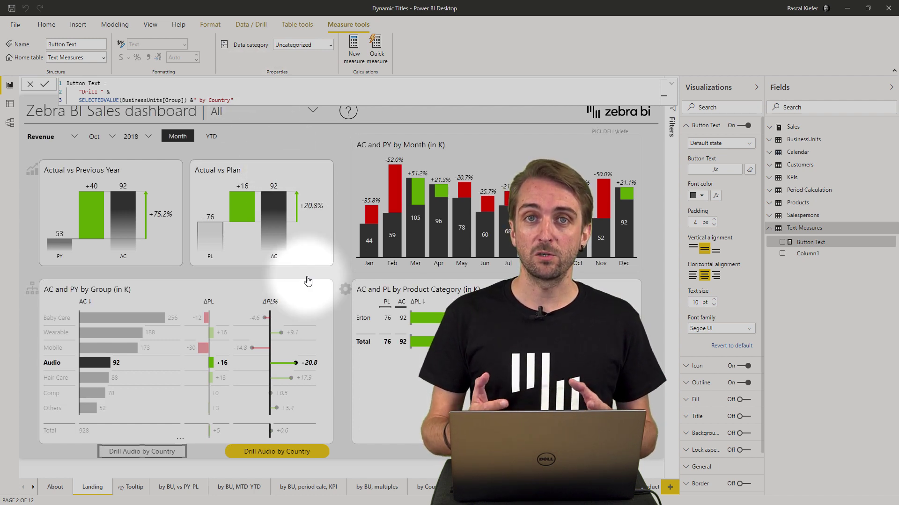
Select the Baby Care bar to confirm the button reads "Drill Baby Care by Country"
left_click(105, 320)
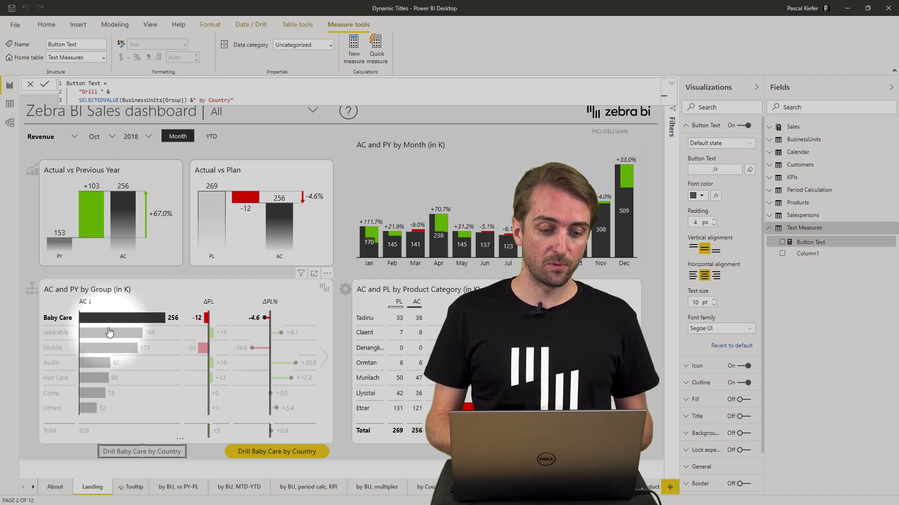
Delete the blank card from the Tooltip page and add a new measure to the Text Measures table
left_click(129, 489)
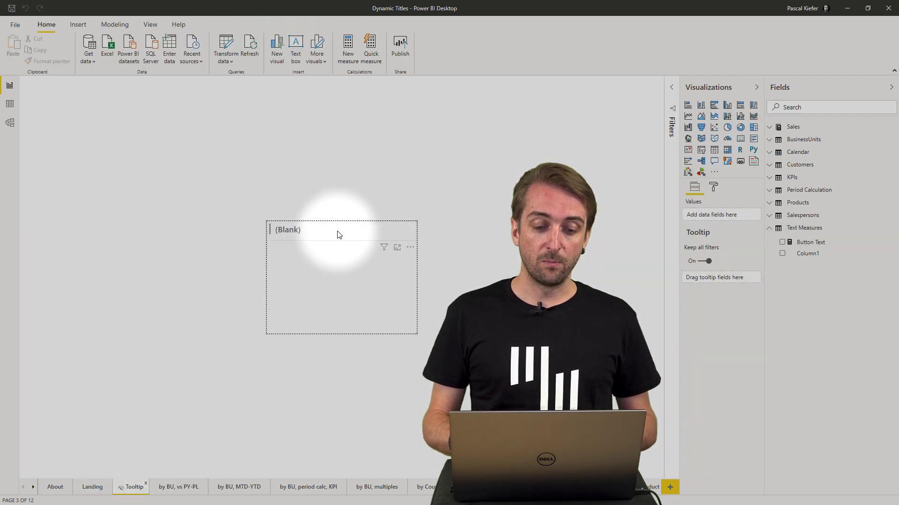
left_click(327, 234)
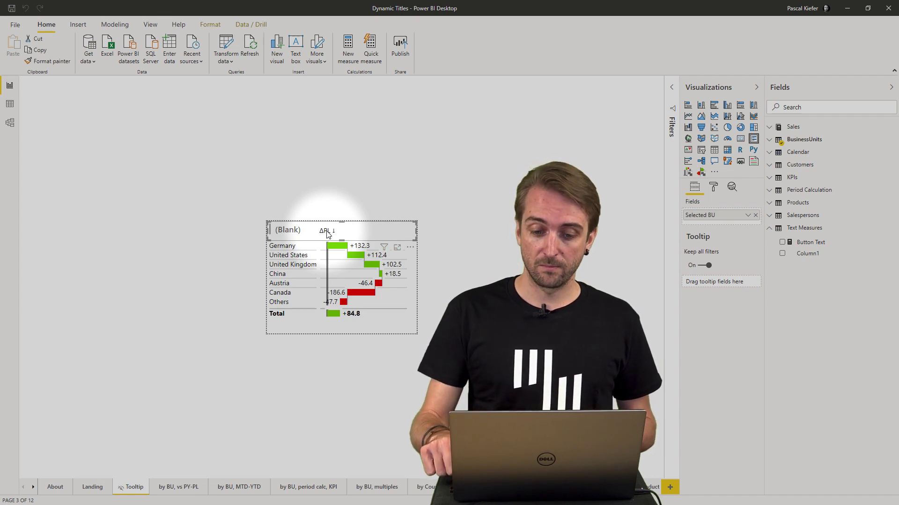
key("Delete")
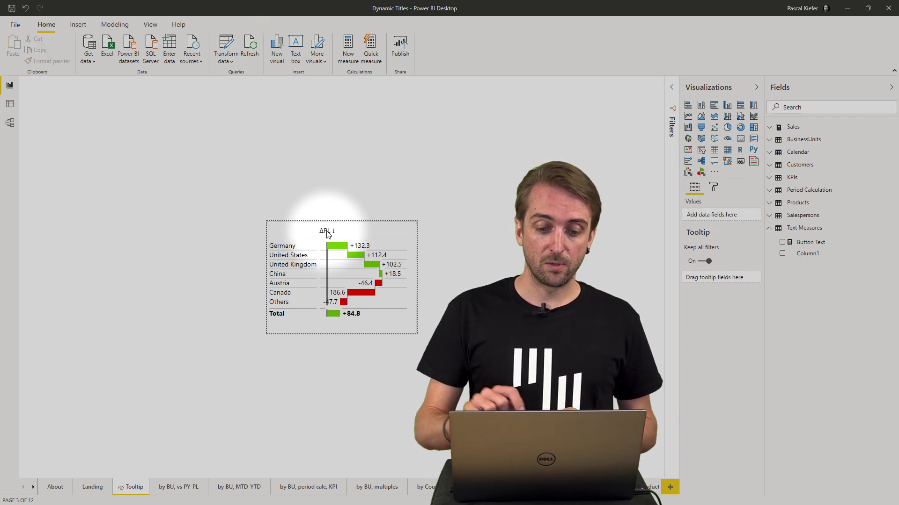
right_click(810, 247)
left_click(794, 269)
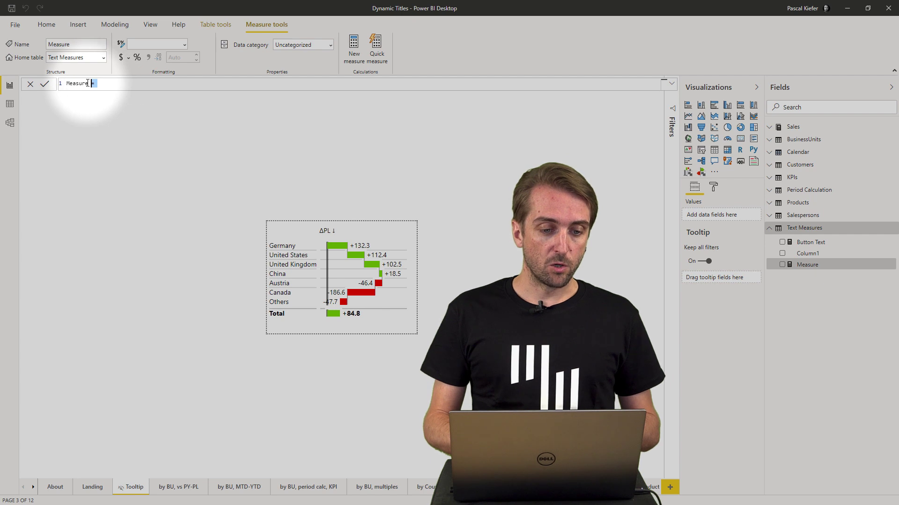
Define the new measure as Tooltip Title = SELECTEDVALUE(BusinessUnits[Group]) and commit it
left_click_drag(87, 82, 64, 85)
type("Toolt")
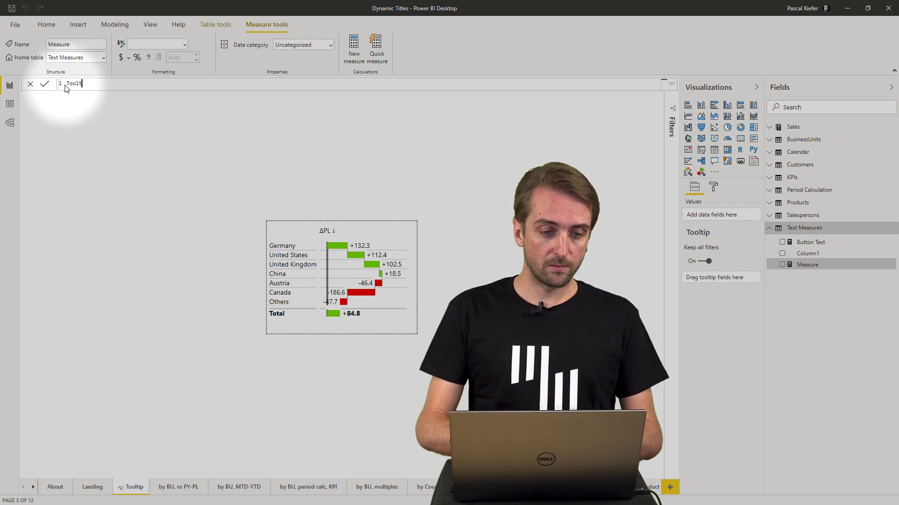
type("ip Tit")
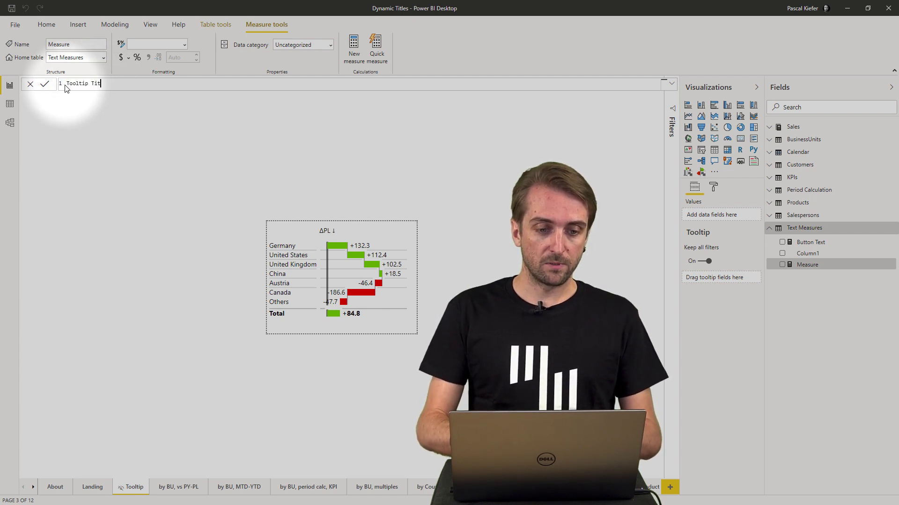
type("le =")
key("shift+Return")
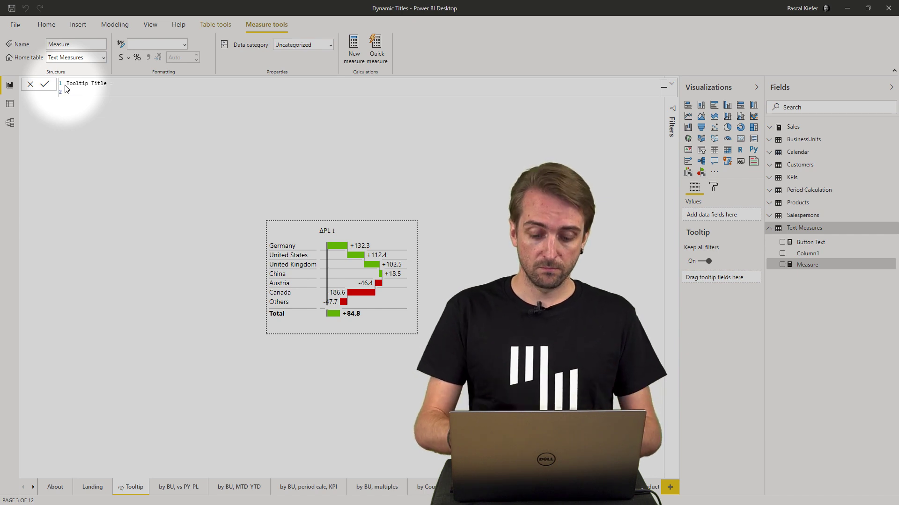
type("selec")
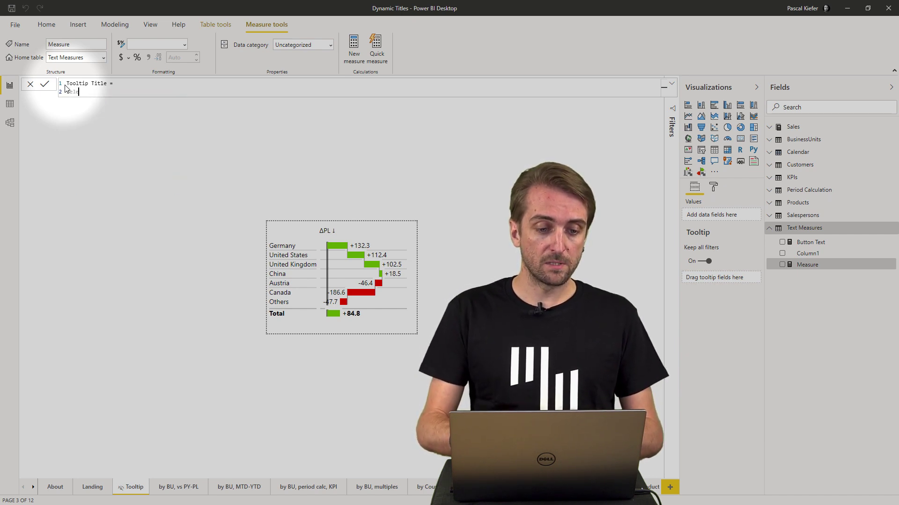
type("t")
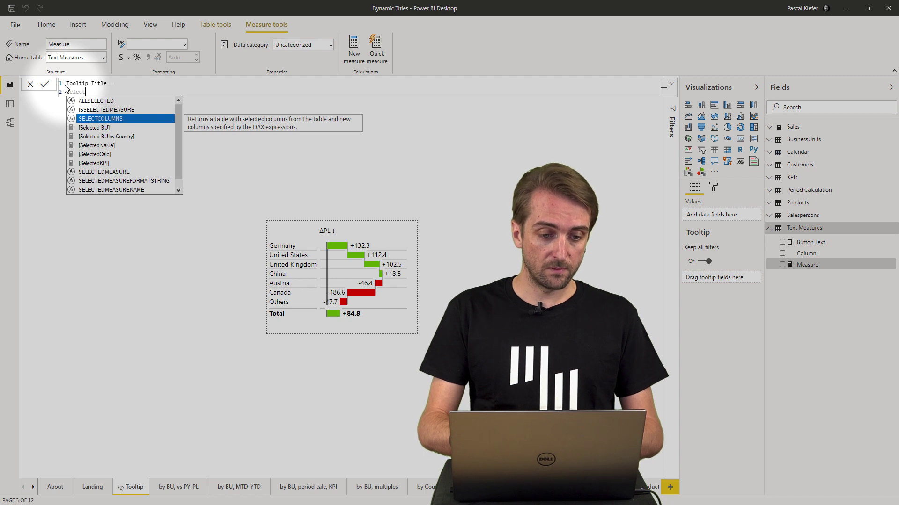
type("edv")
key("Tab")
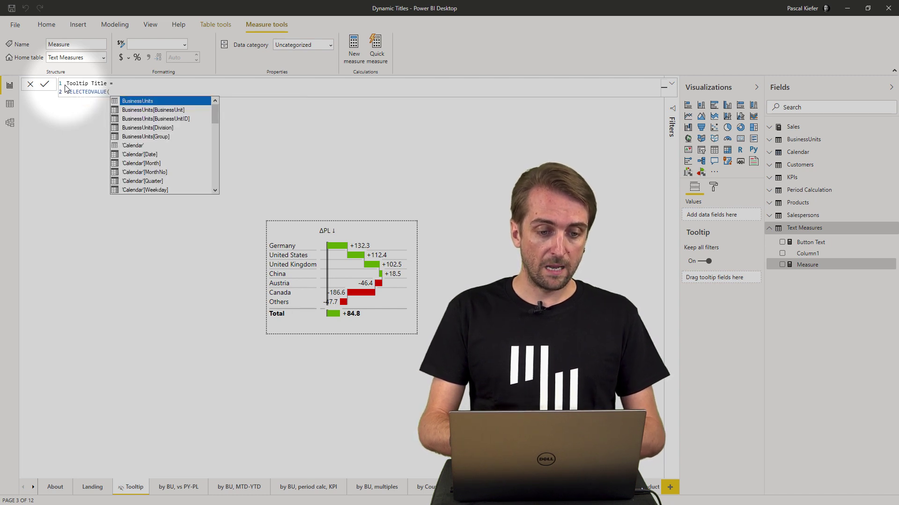
type("group")
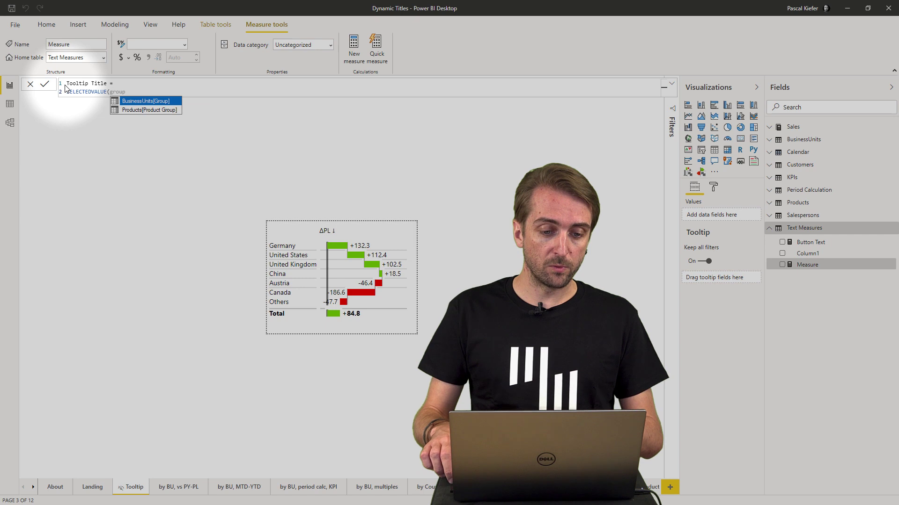
key("Tab")
type(")")
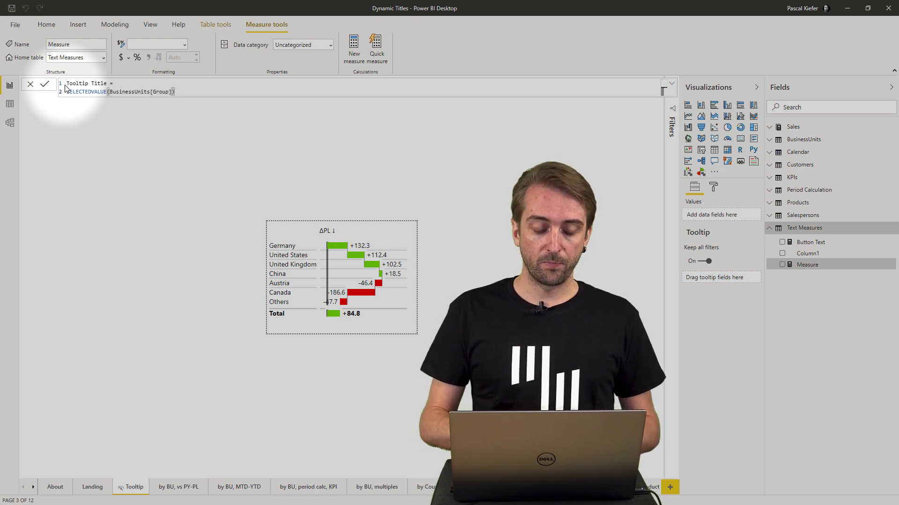
key("Return")
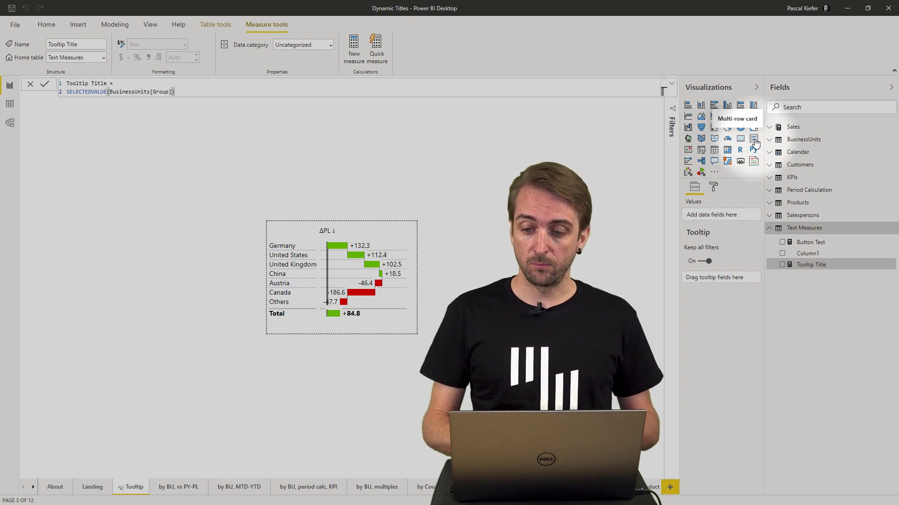
Place a multi-row card above the country ΔPL table and fill it with Tooltip Title
left_click(753, 139)
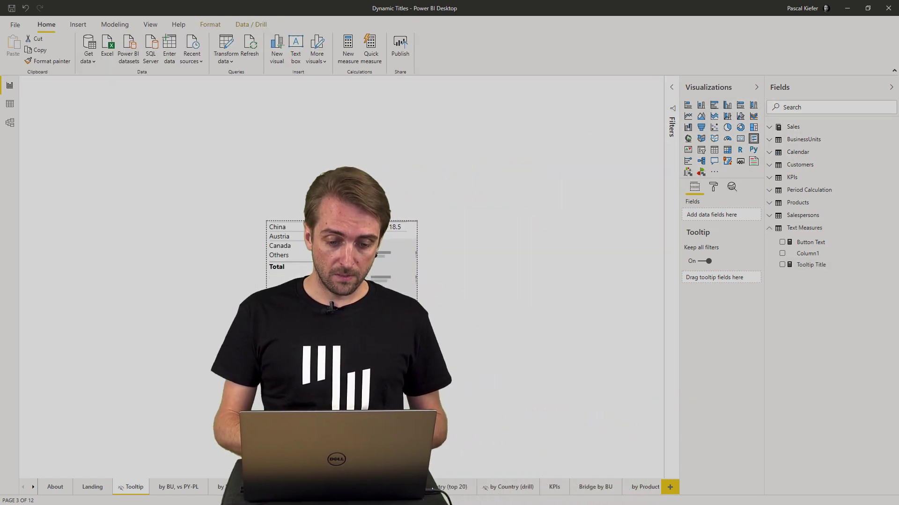
left_click_drag(327, 228, 417, 253)
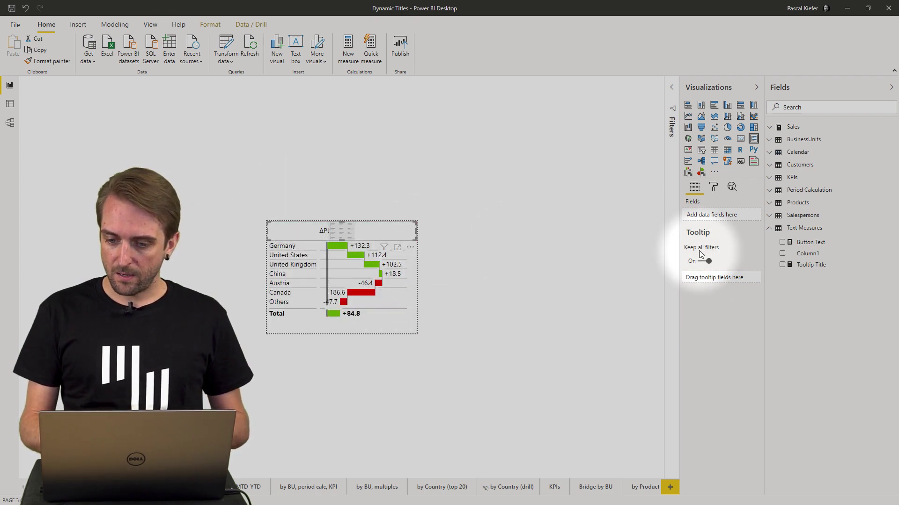
left_click(782, 265)
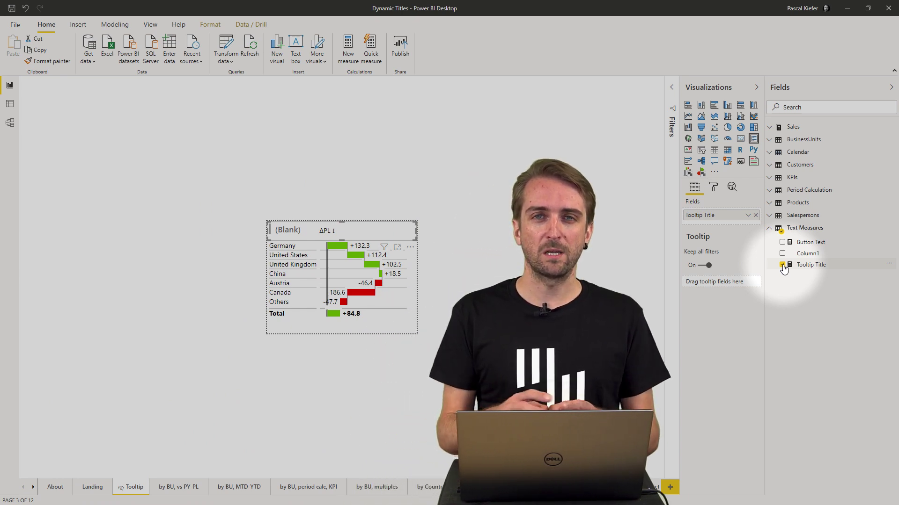
Return to the Landing page and check that the Audio and Hair Care group tooltips show their names
left_click(92, 489)
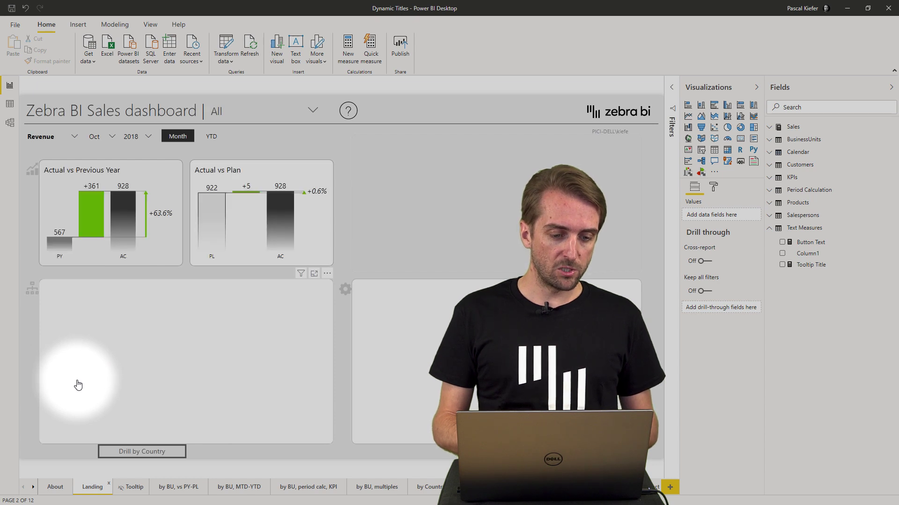
mouse_move(101, 352)
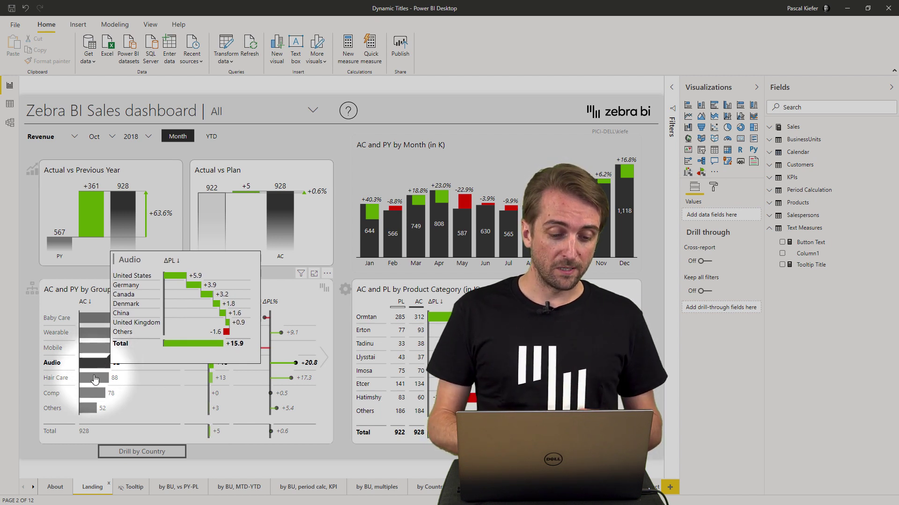
mouse_move(95, 380)
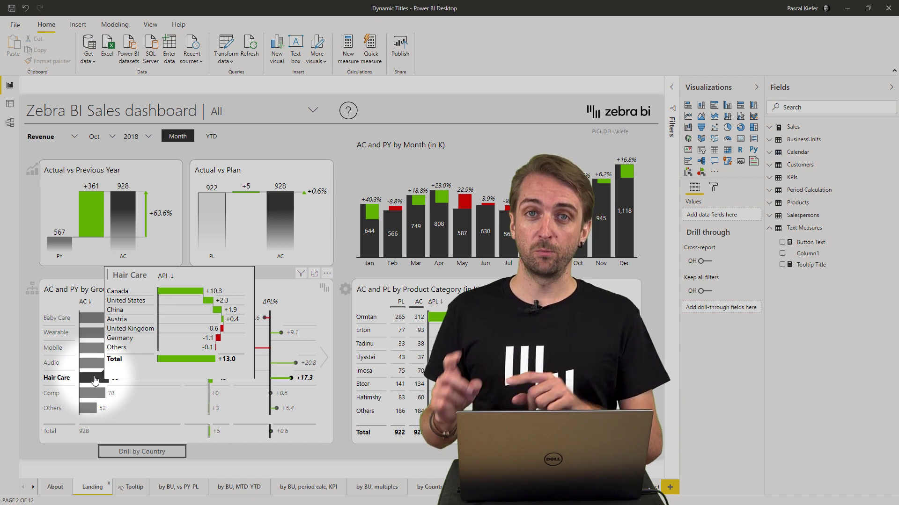
On the by BU, vs PY-PL page, note the (Blank) tooltip title and select the business-unit table
left_click(173, 490)
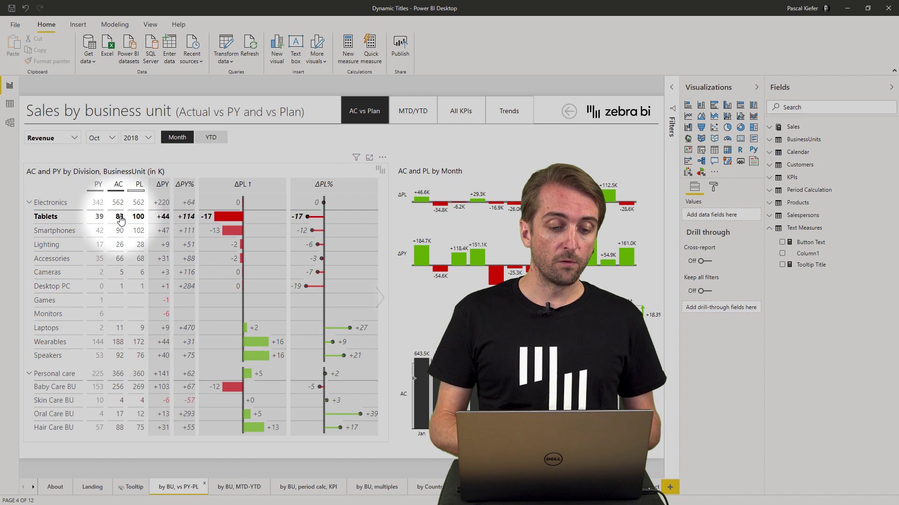
mouse_move(121, 220)
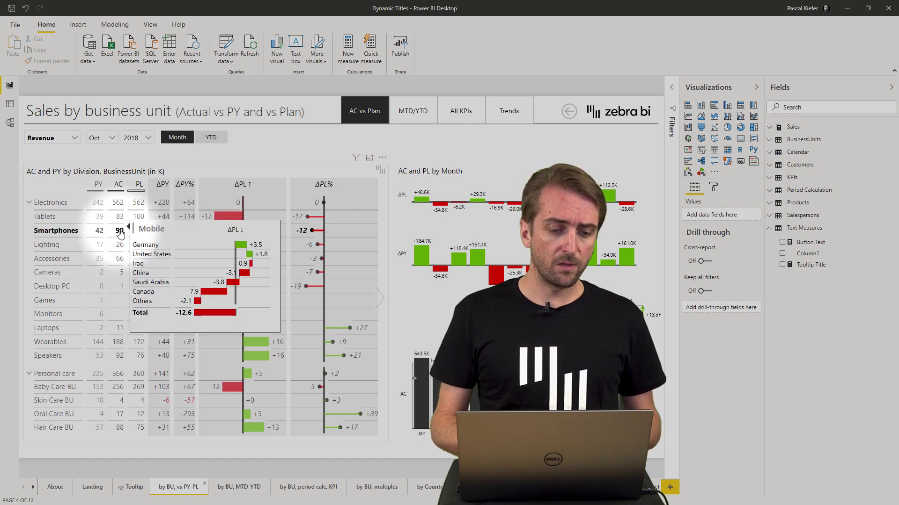
mouse_move(122, 251)
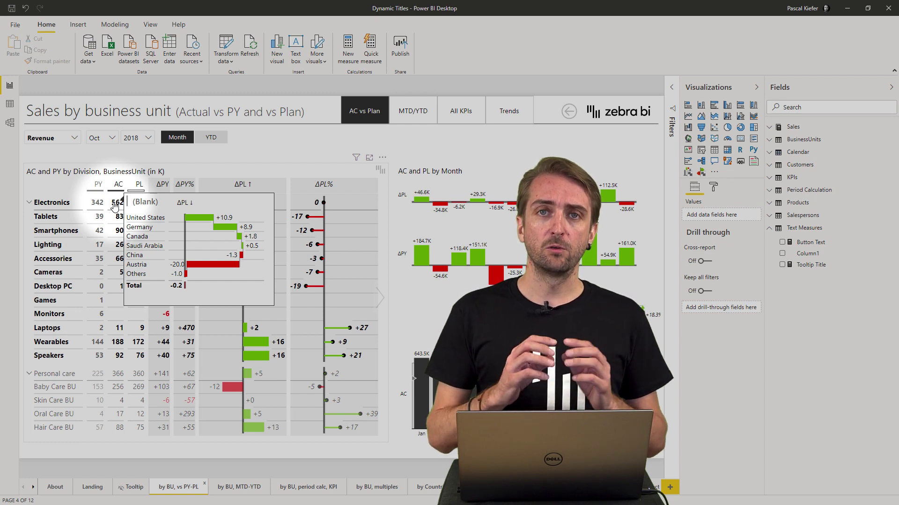
left_click(211, 172)
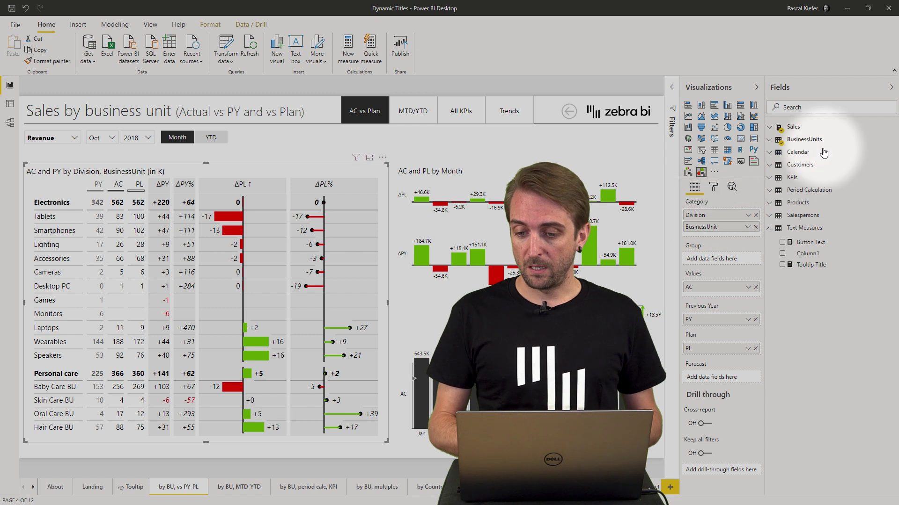
Expand the BusinessUnits table and its Division Hierarchy in the Fields pane
left_click(769, 143)
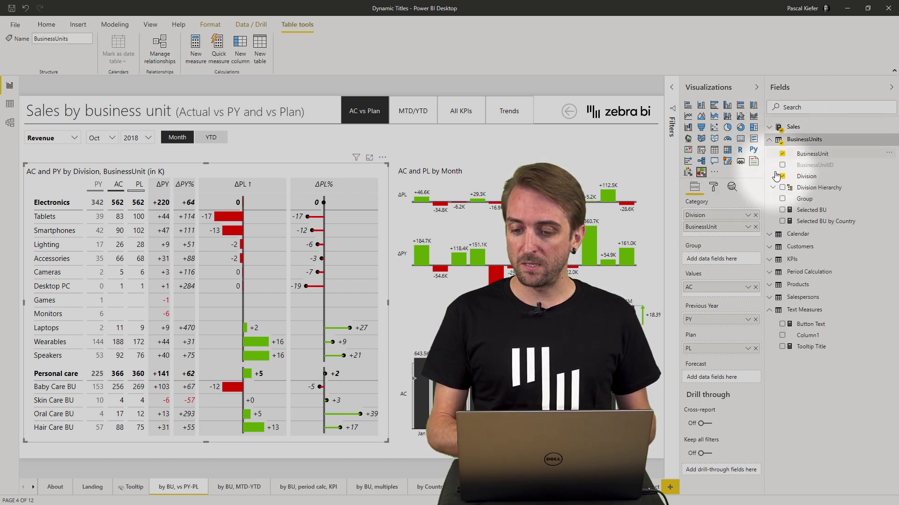
left_click(773, 190)
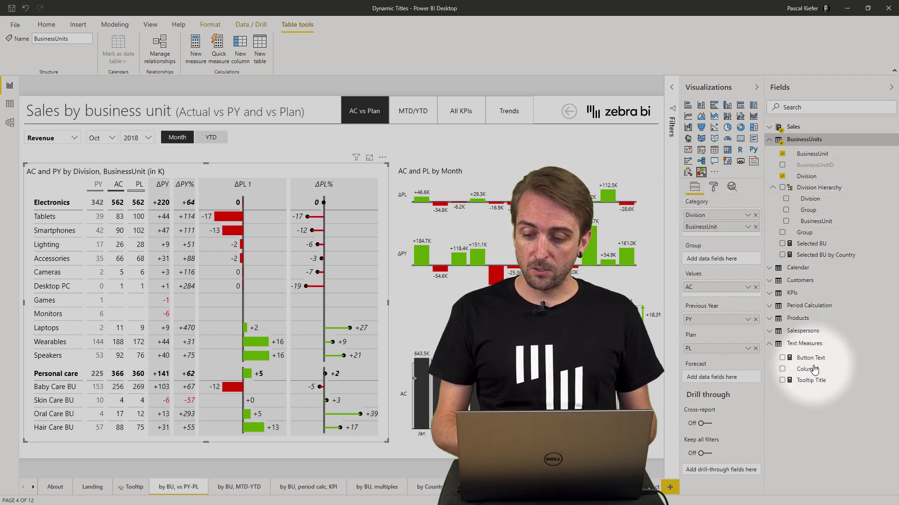
Replace the Tooltip Title's Group lookup line with IF(HASONEFILTER(BusinessUnits[BusinessUnit]),
left_click(810, 385)
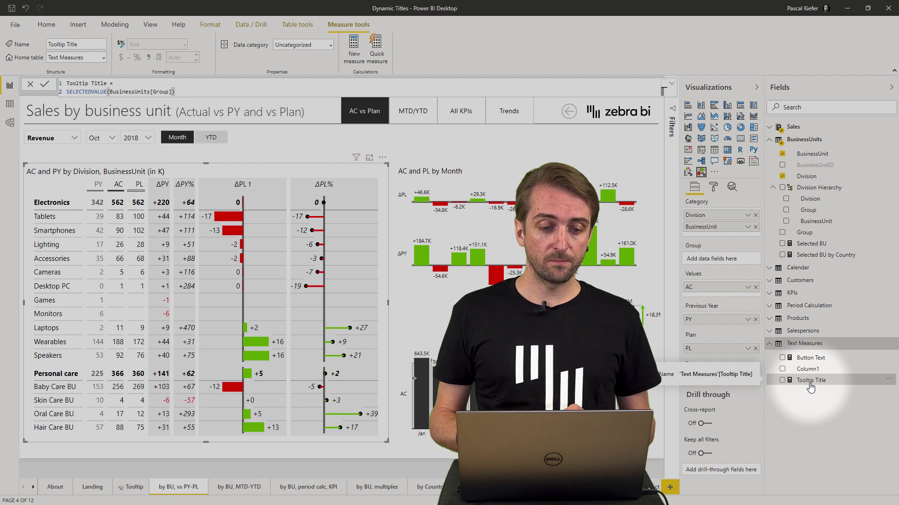
left_click_drag(66, 92, 194, 92)
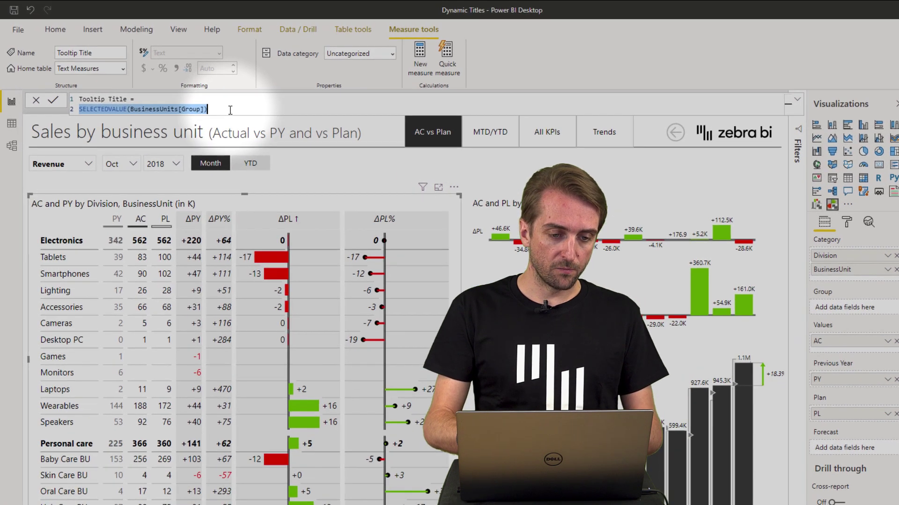
type("I")
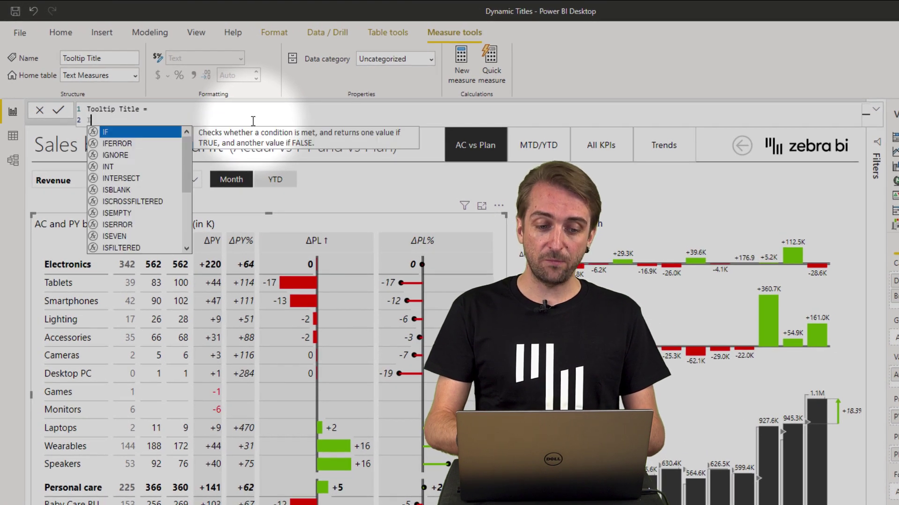
type("f")
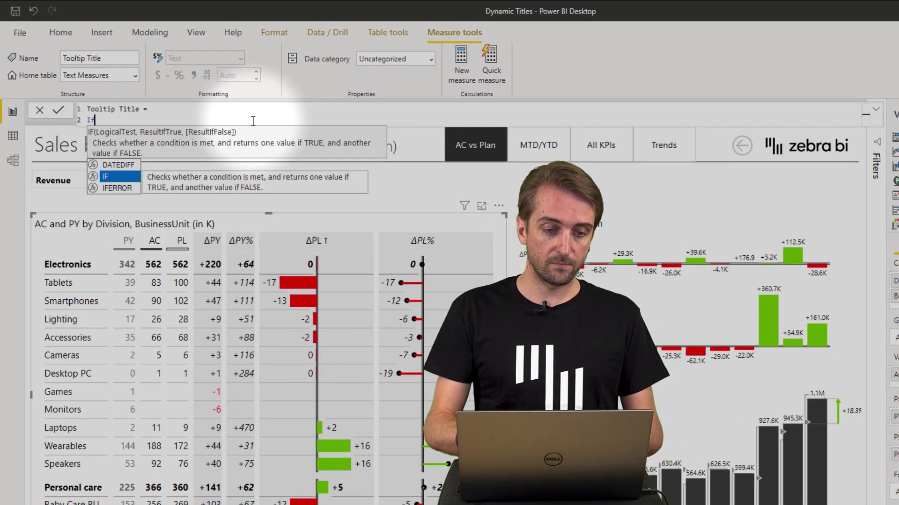
key("Tab")
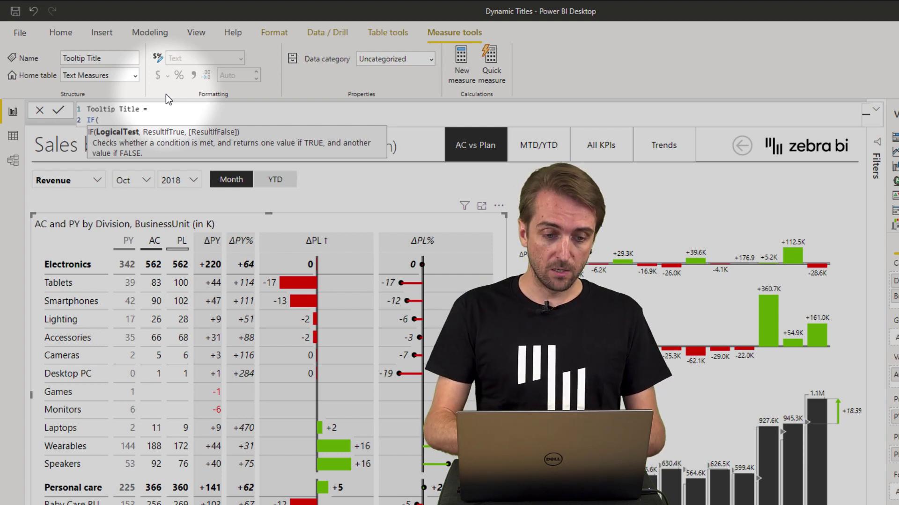
type("hason")
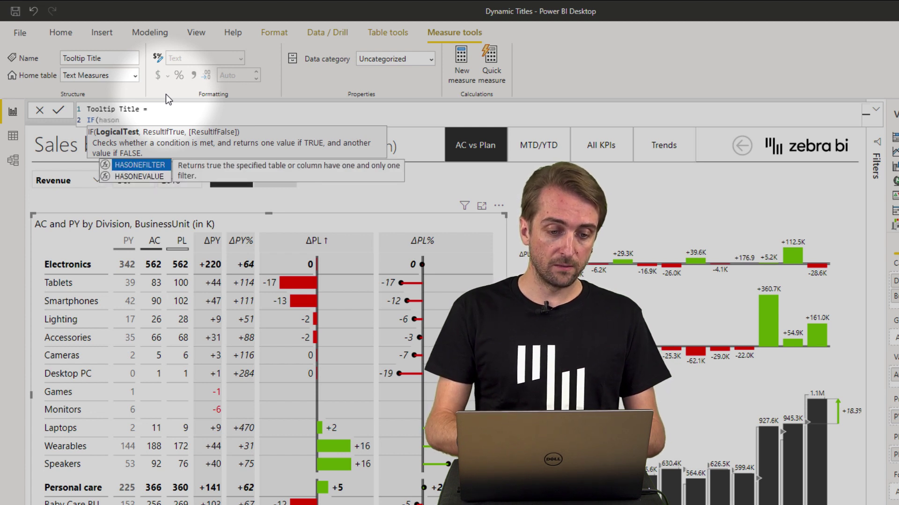
key("Tab")
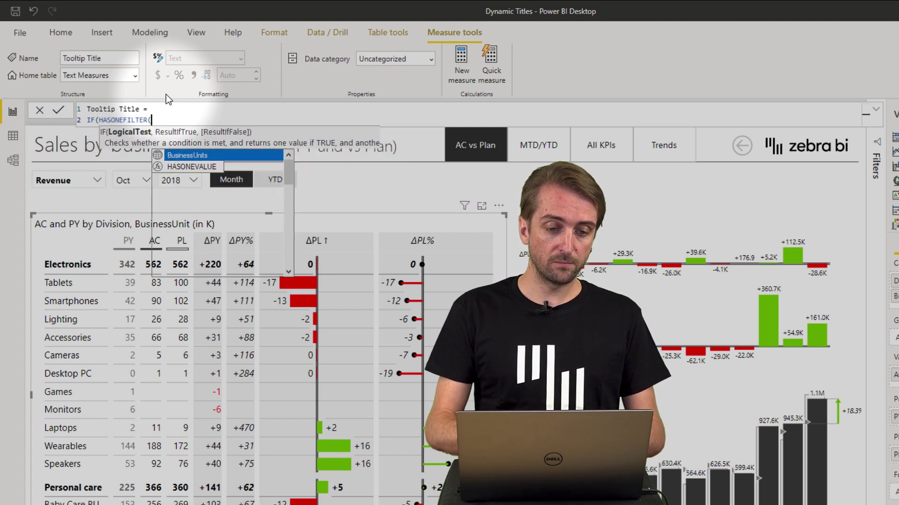
type("u")
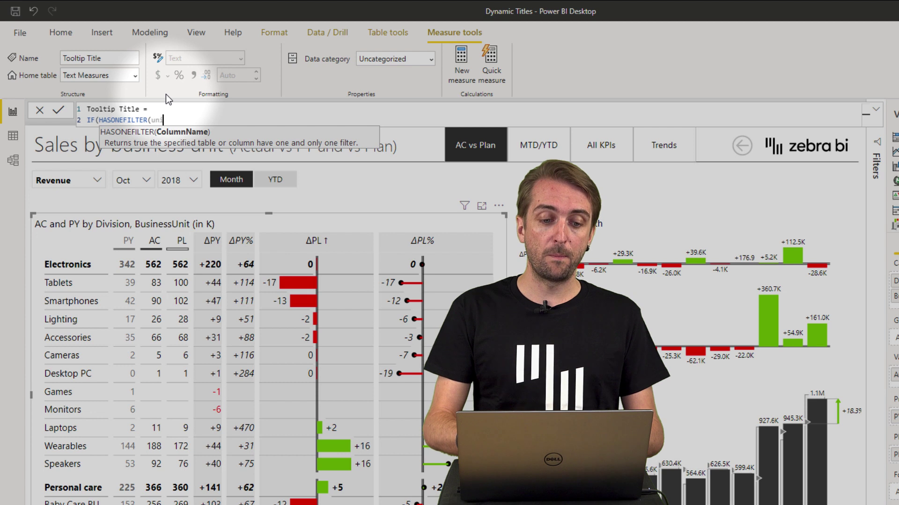
key("BackSpace")
type("busines")
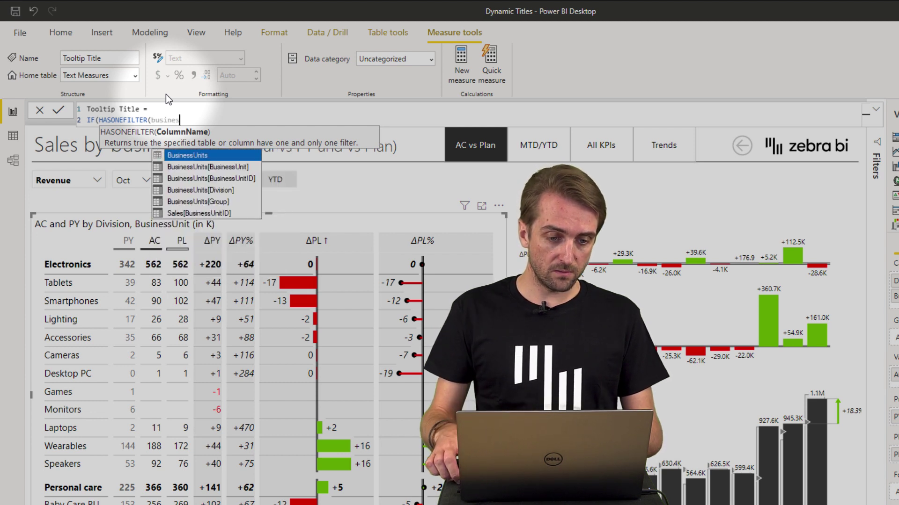
key("Down")
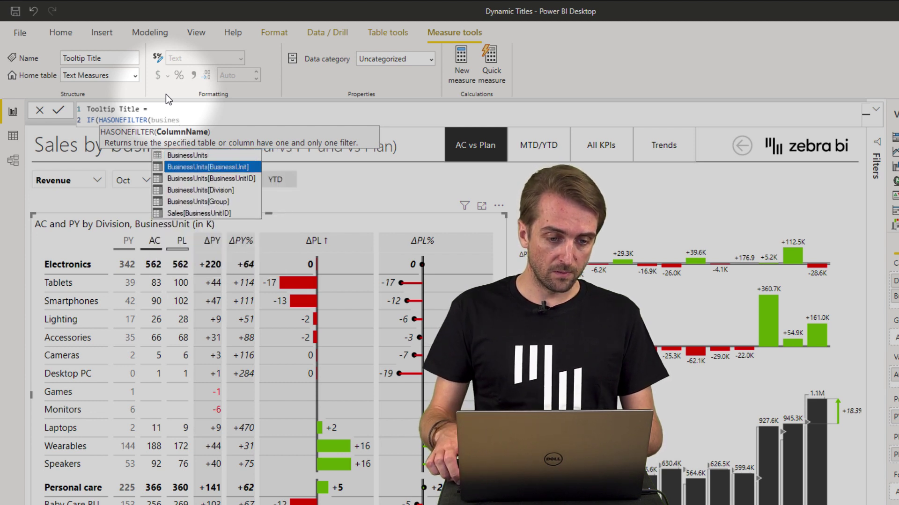
key("Tab")
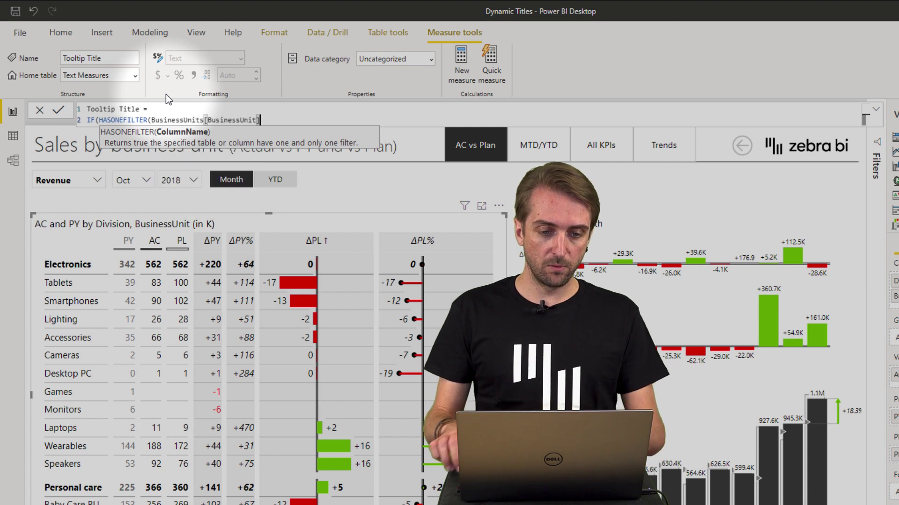
type("),")
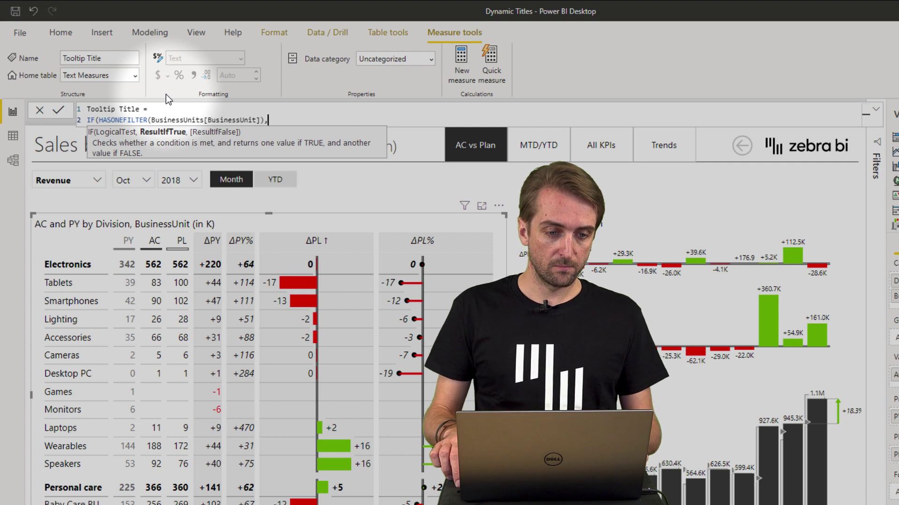
Add SELECTEDVALUE(BusinessUnits[BusinessUnit]), as the true result on a new indented line
key("shift+Return")
key("Tab")
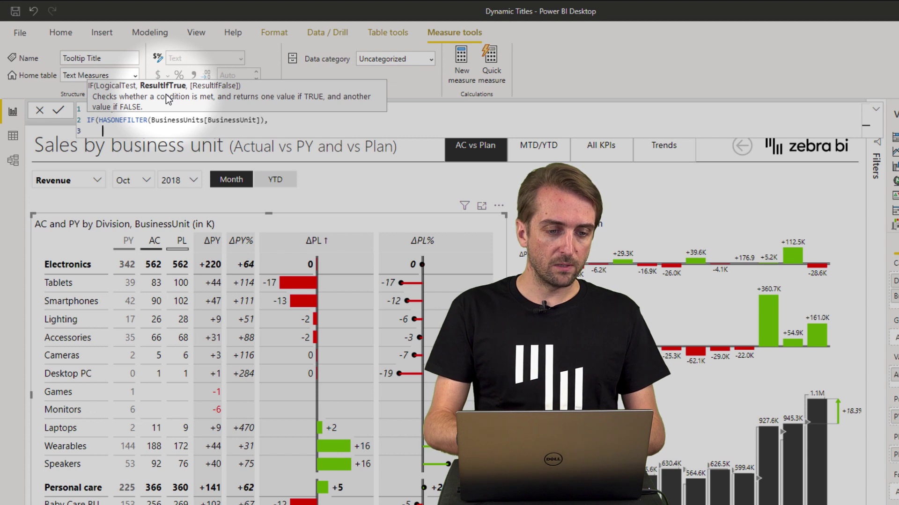
type("s")
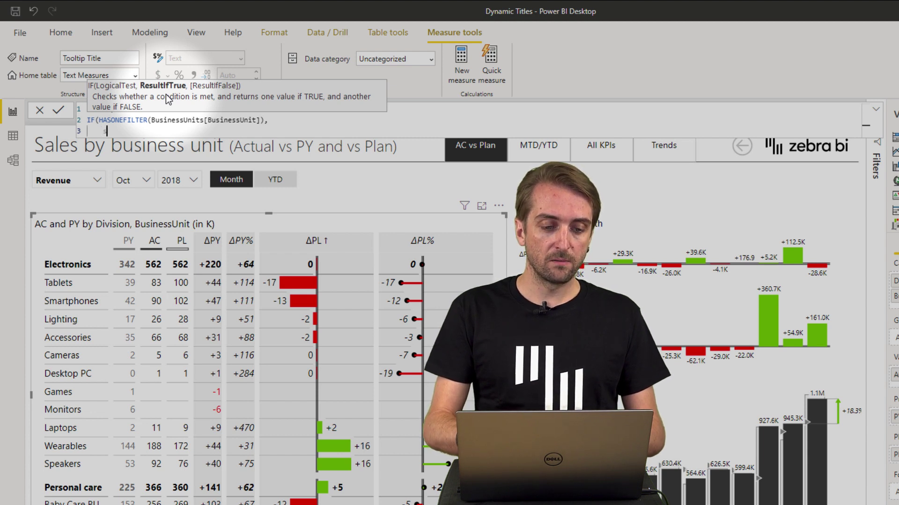
type("elect")
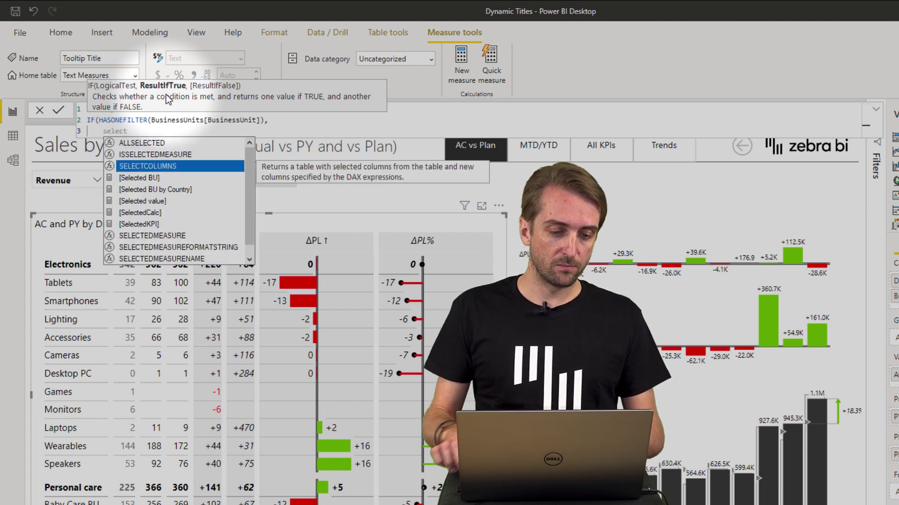
key("Down")
key("Down")
key("Down")
key("Down")
key("Down")
key("Down")
key("Down")
key("Down")
key("Down")
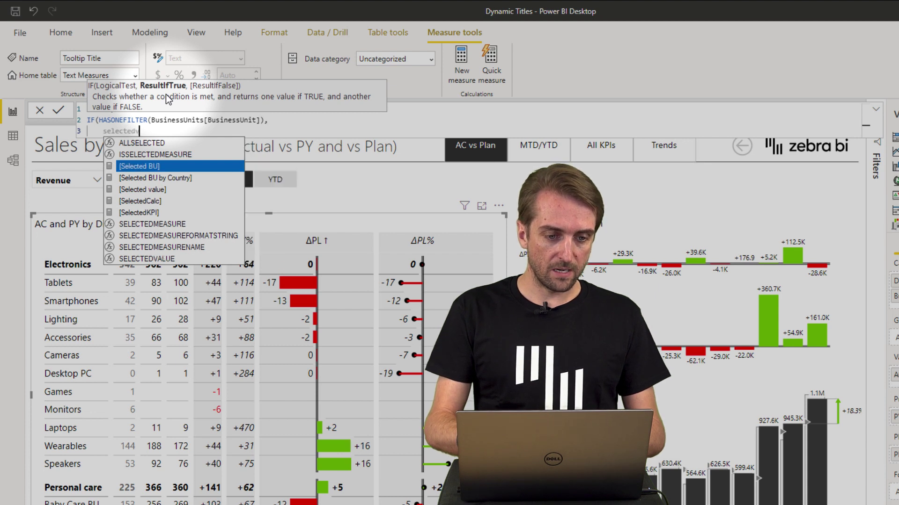
key("Tab")
type("(busines")
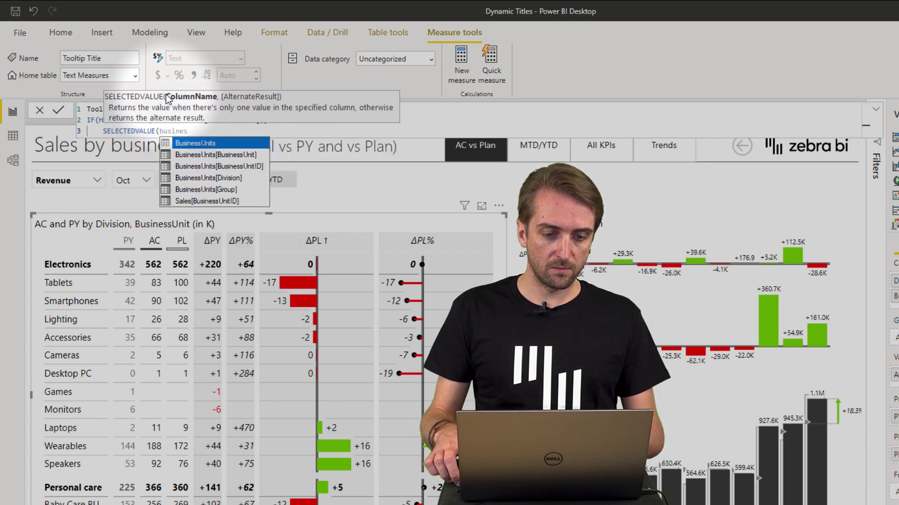
key("Down")
key("Tab")
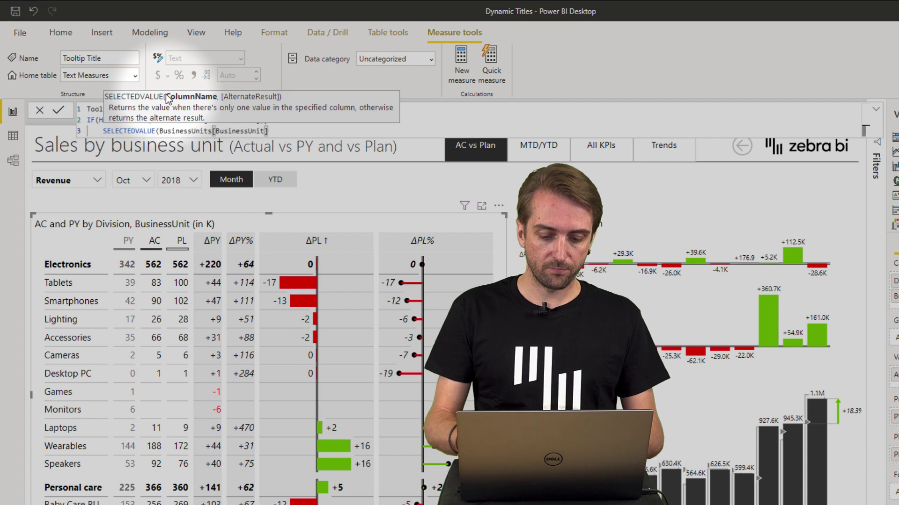
type(")")
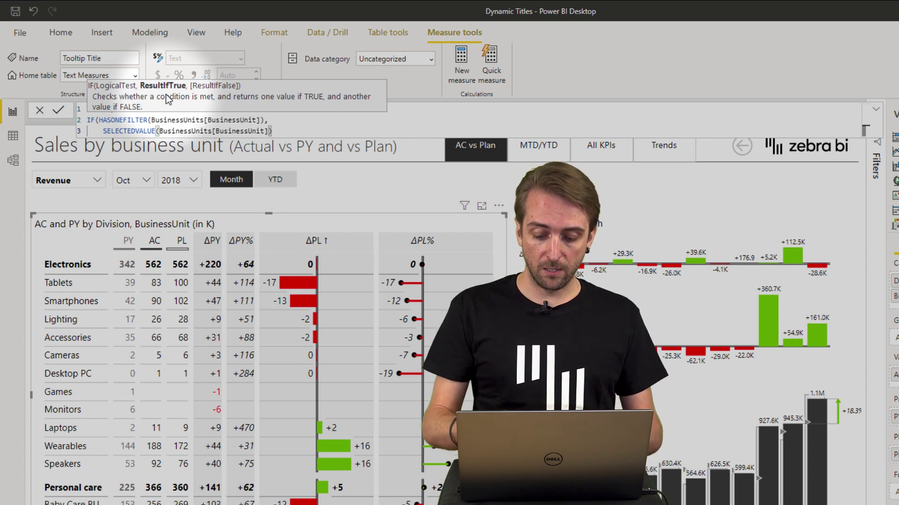
type(",")
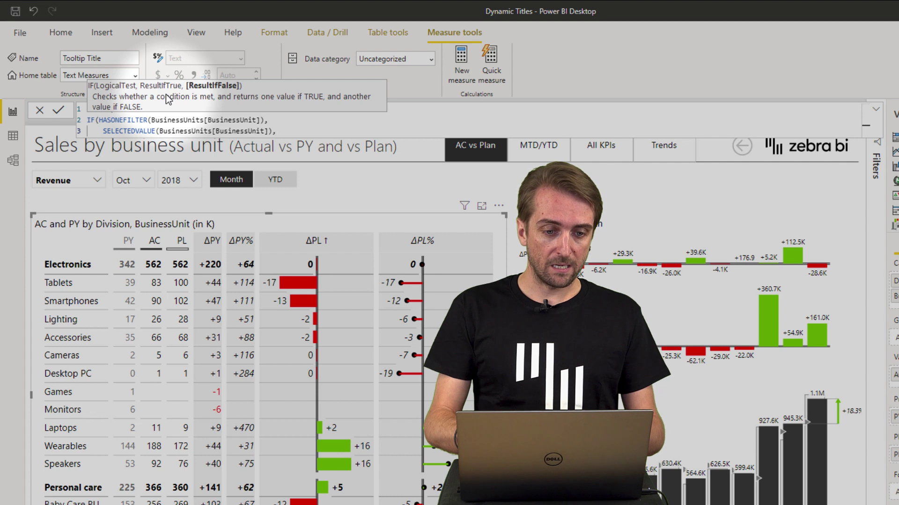
key("shift+Return")
Start the fallback branch with IF(HASONEFILTER(BusinessUnits[Group]),
type("I")
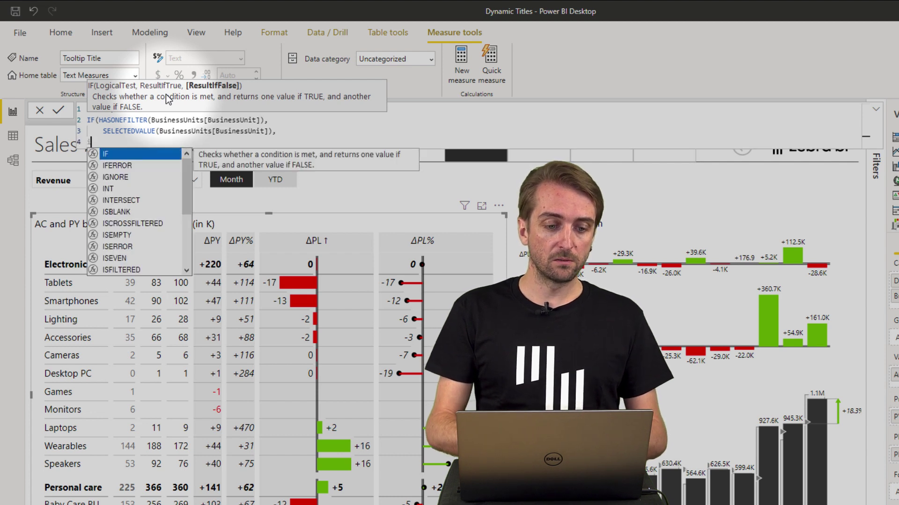
type("F(")
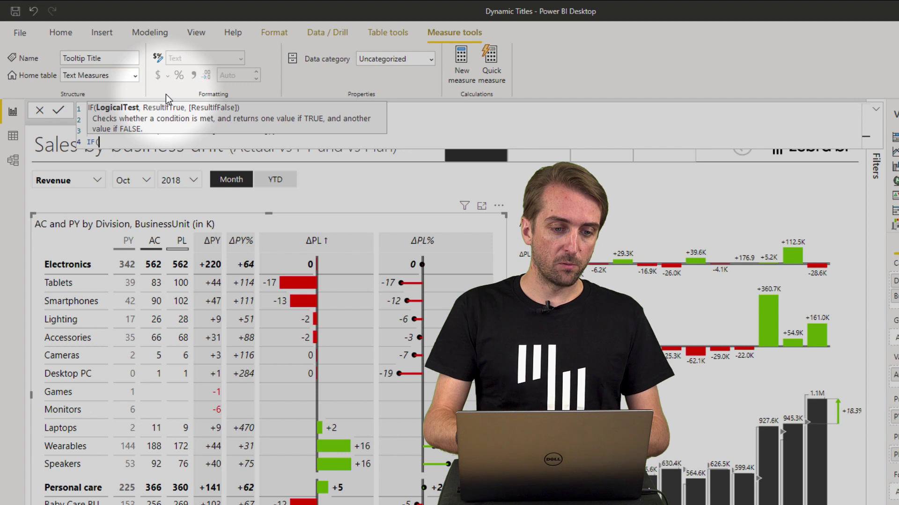
type("hasonefil")
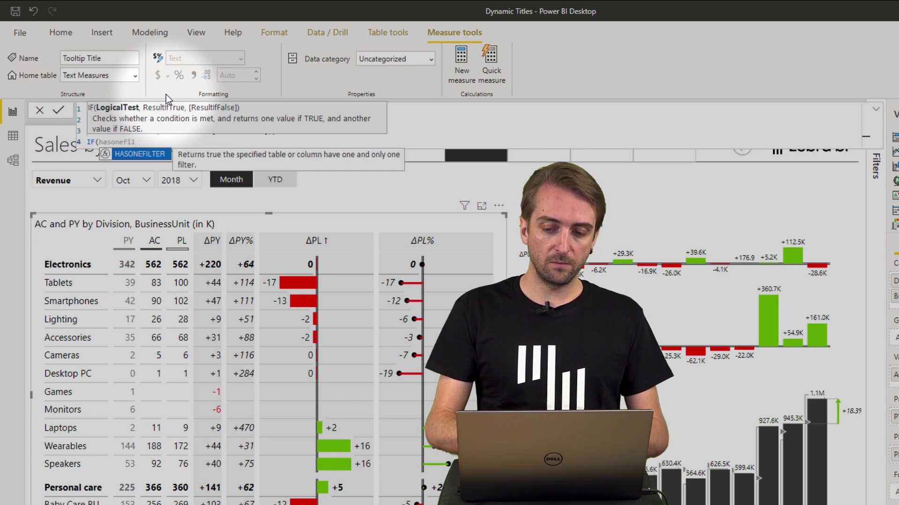
key("Tab")
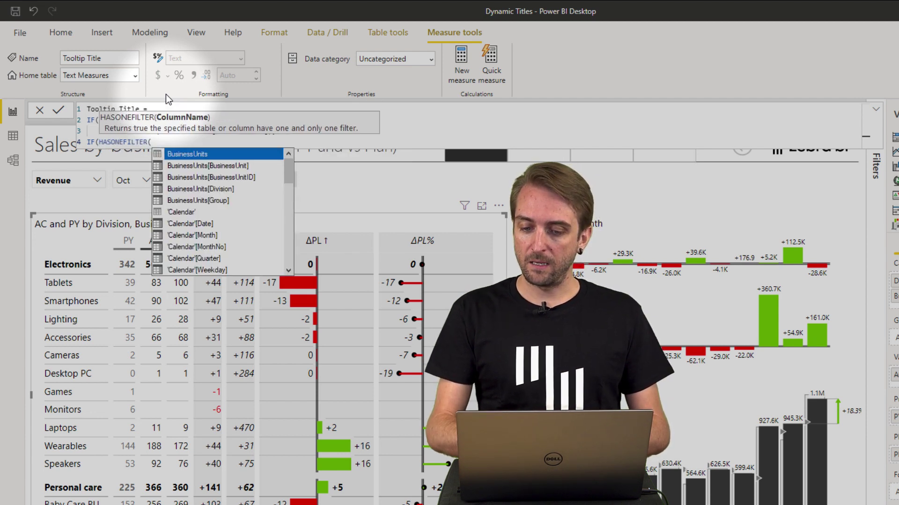
type("group")
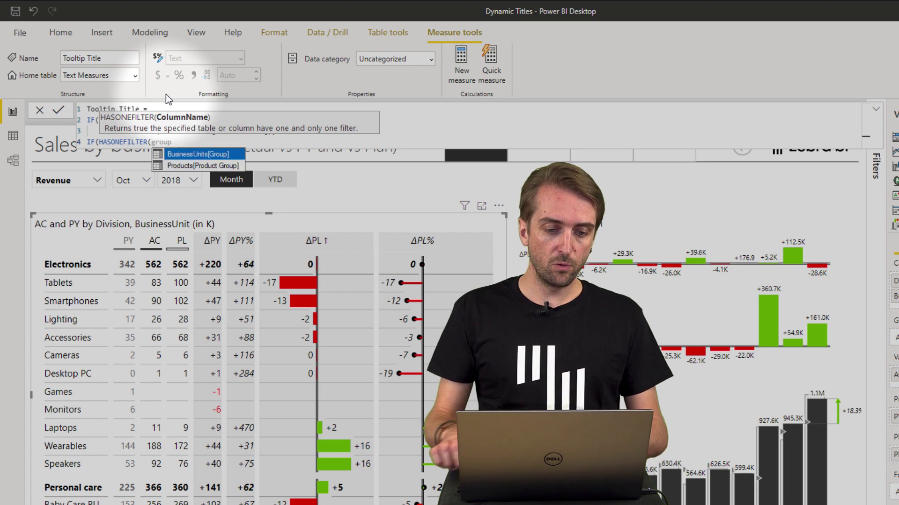
key("Tab")
type("),")
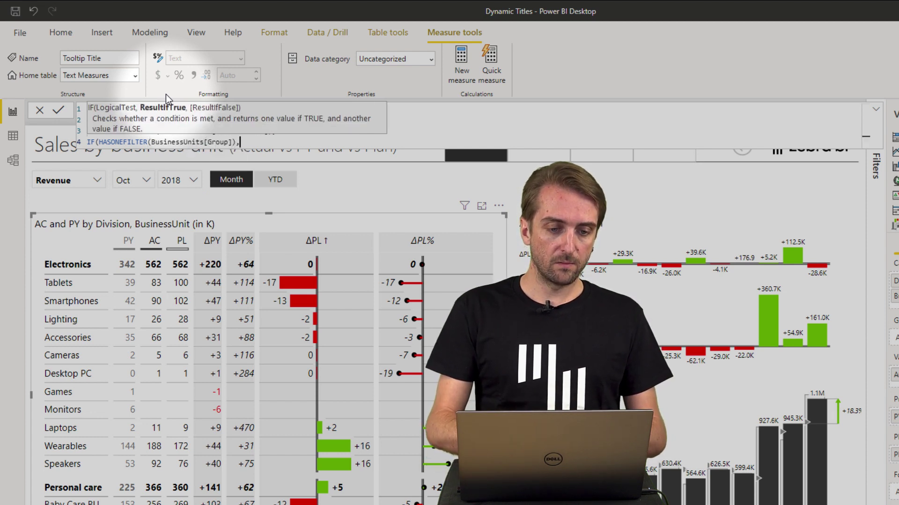
Add SELECTEDVALUE(BusinessUnits[Group]), as the Group branch's result on a new indented line
key("shift+Return")
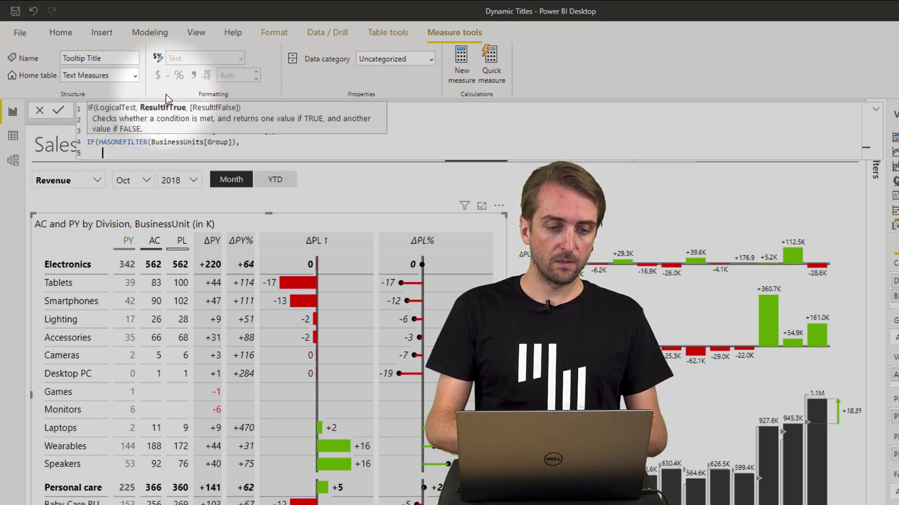
key("Tab")
type("sele")
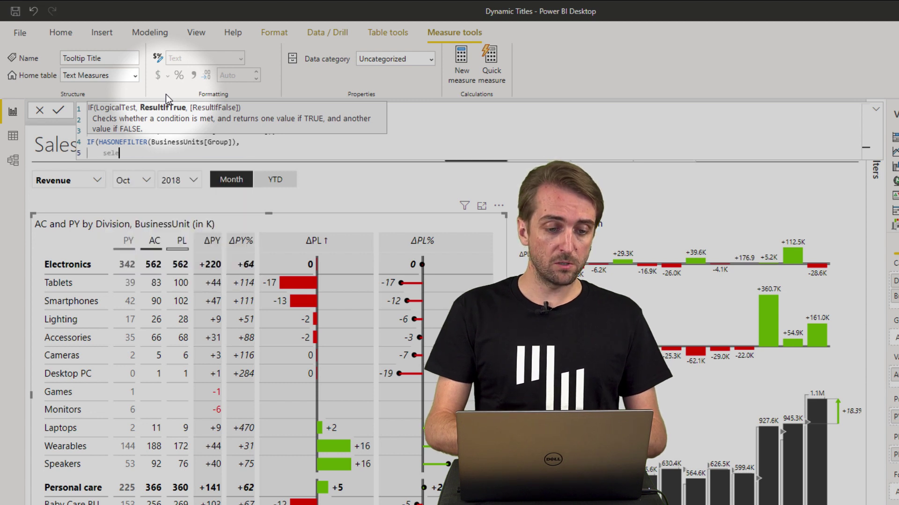
type("ct")
key("BackSpace")
key("BackSpace")
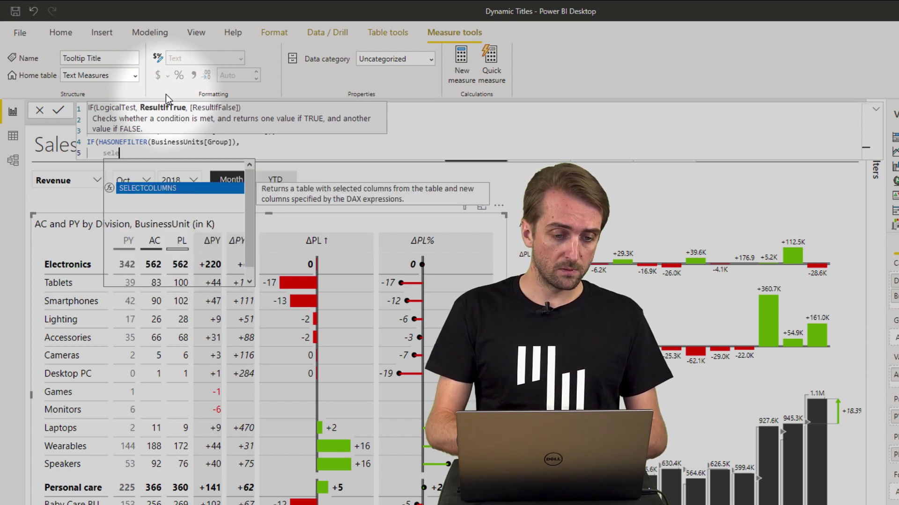
type("ctedv")
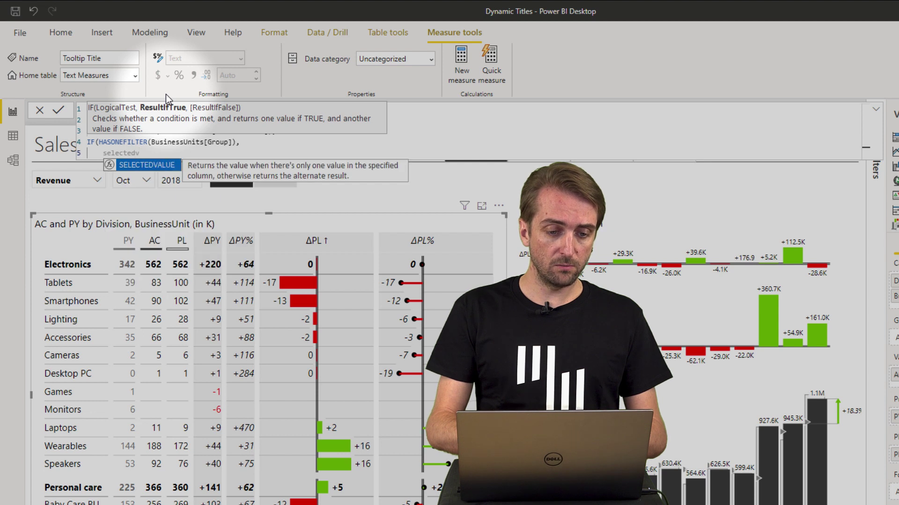
key("Tab")
type("gro")
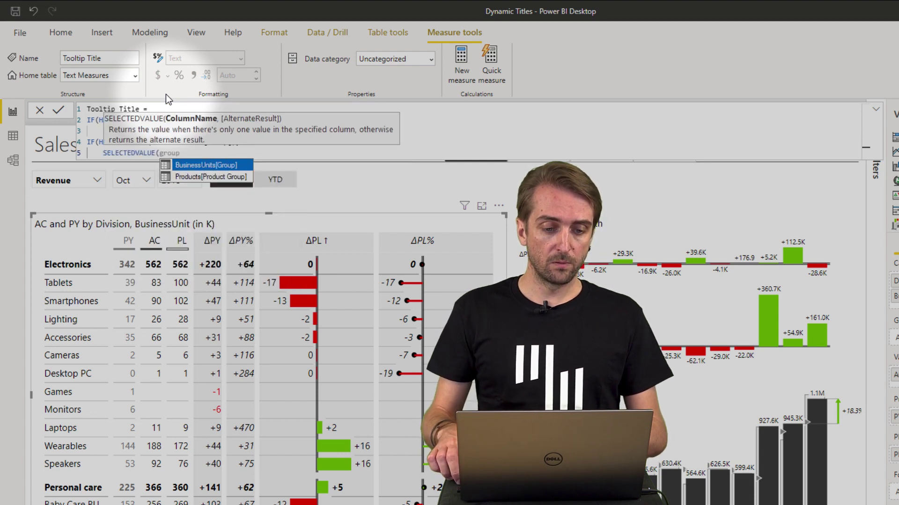
key("Tab")
type(")")
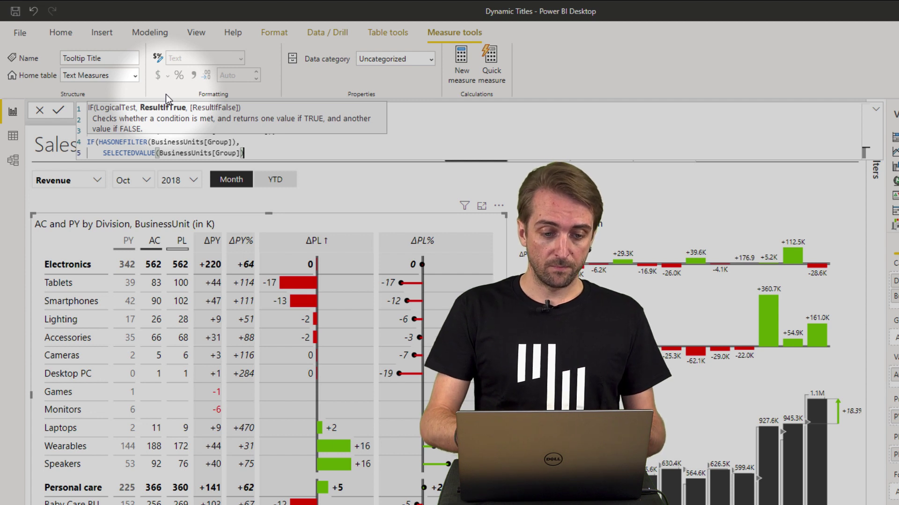
type(",")
key("shift+Return")
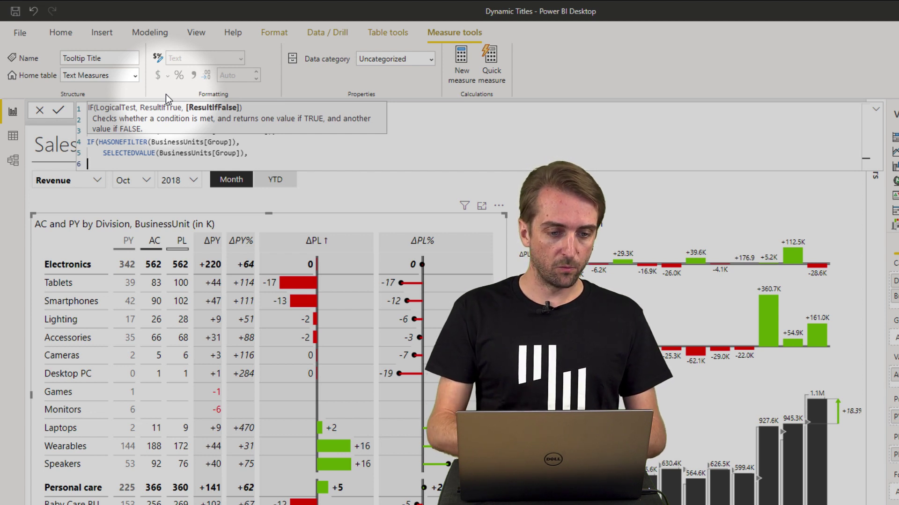
Add a third nested condition IF(HASONEFILTER(BusinessUnits[Division]),
type("if")
key("Tab")
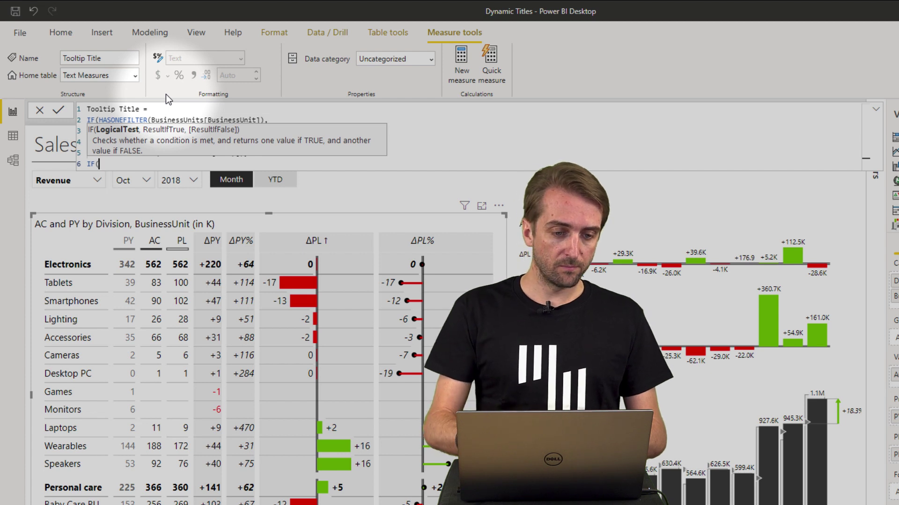
type("hasone")
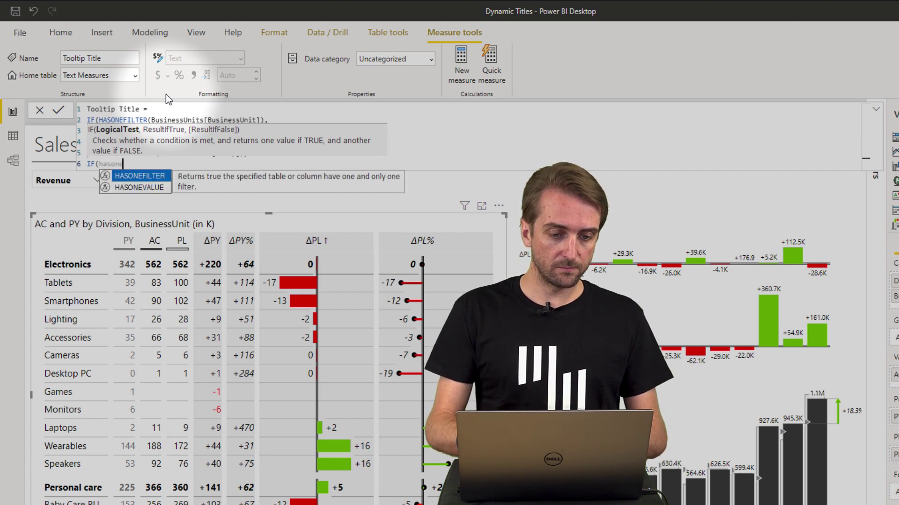
key("Tab")
type("divi")
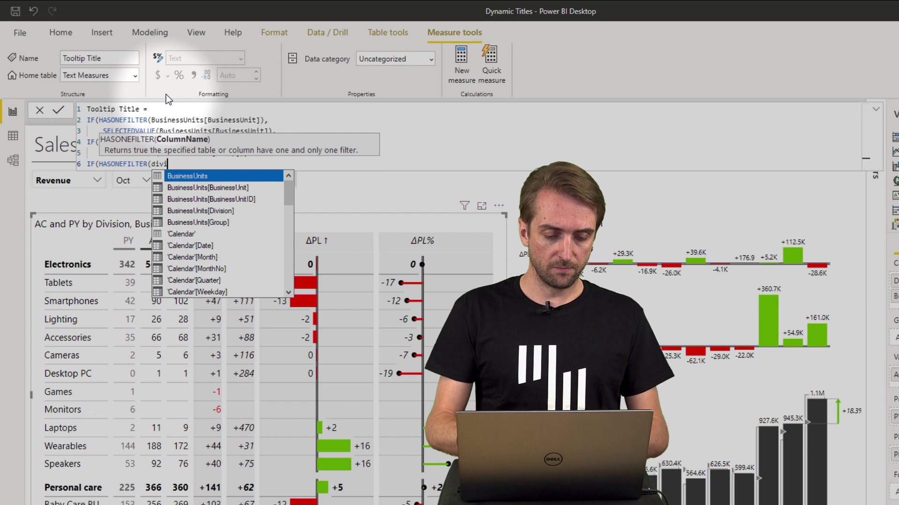
type("s")
key("Tab")
type(")")
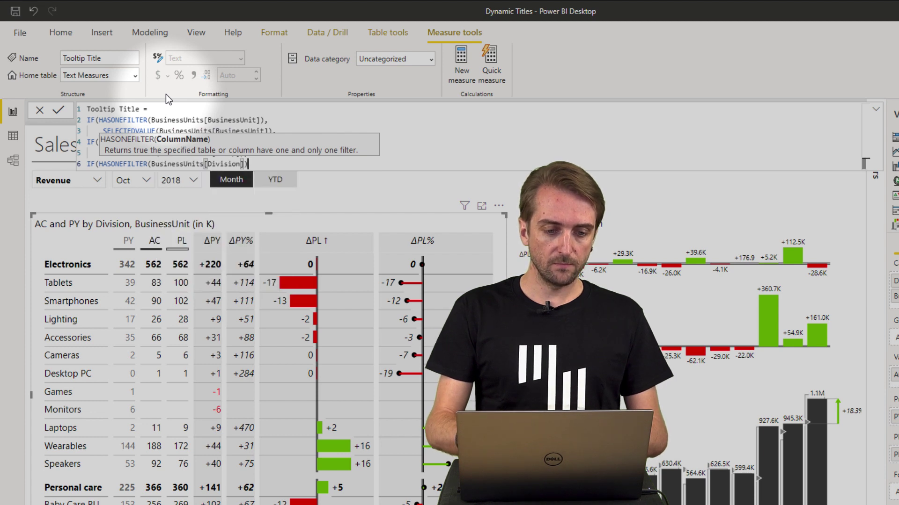
type(",")
Return SELECTEDVALUE(BusinessUnits[Division]) and close all remaining parentheses
key("shift+Return")
key("Tab")
type("s")
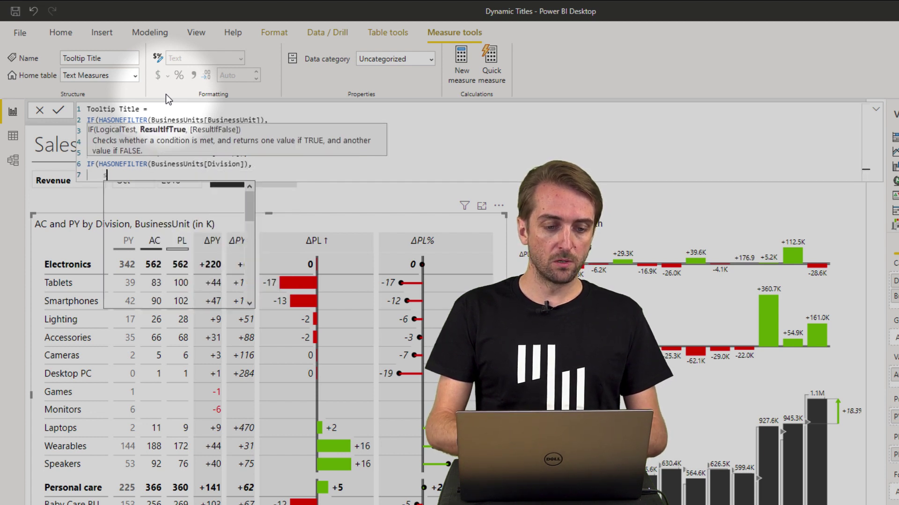
type("electedva")
key("Tab")
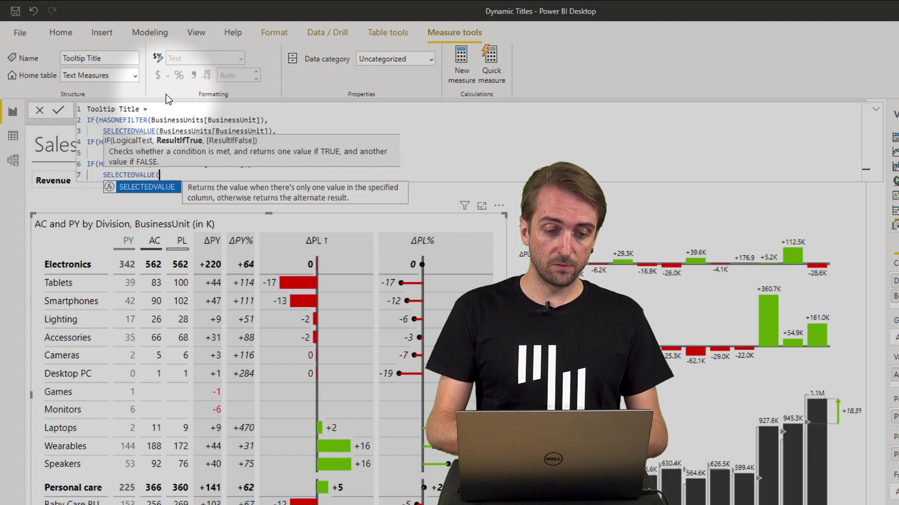
type("divi")
key("Tab")
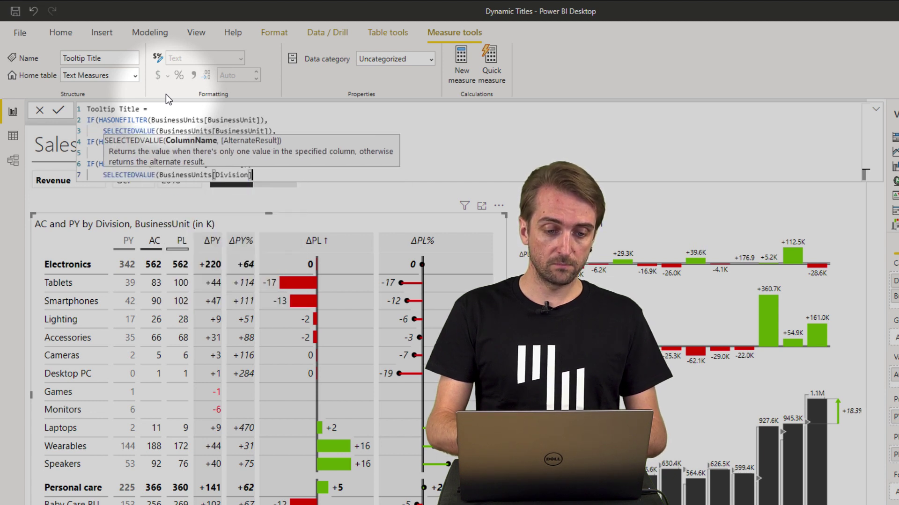
type(")")
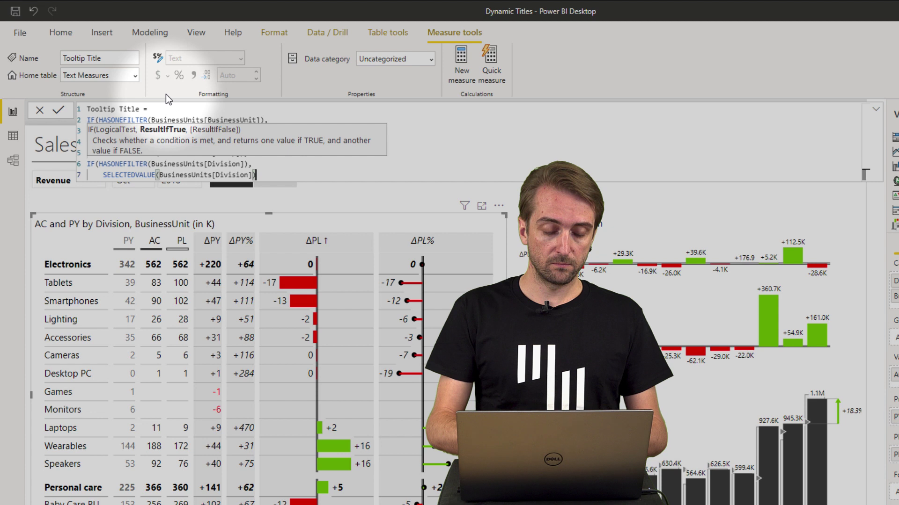
type(")))")
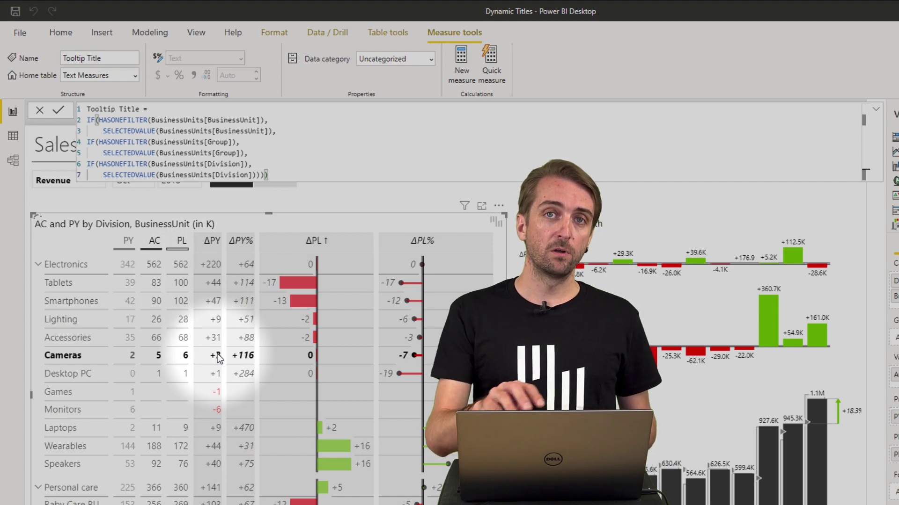
Verify the business-unit table tooltips now show titles like Cameras, Electronics and Personal care
mouse_move(217, 355)
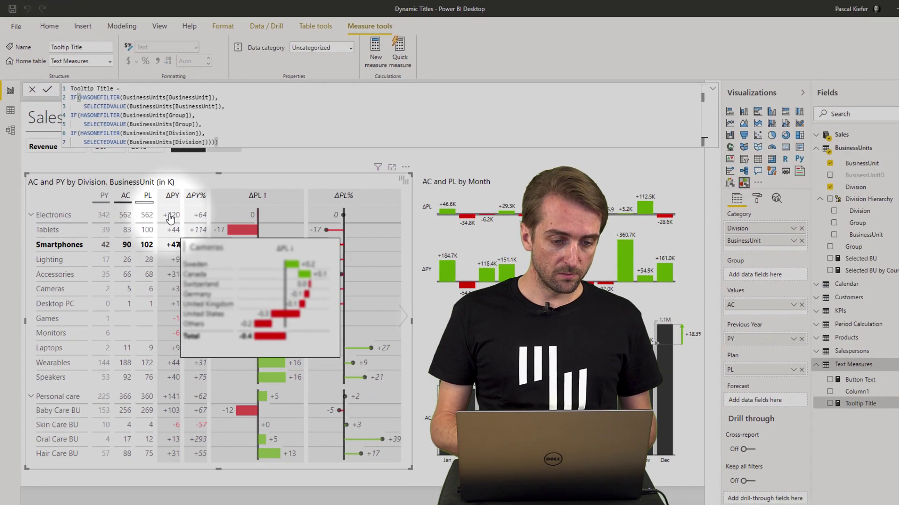
mouse_move(170, 218)
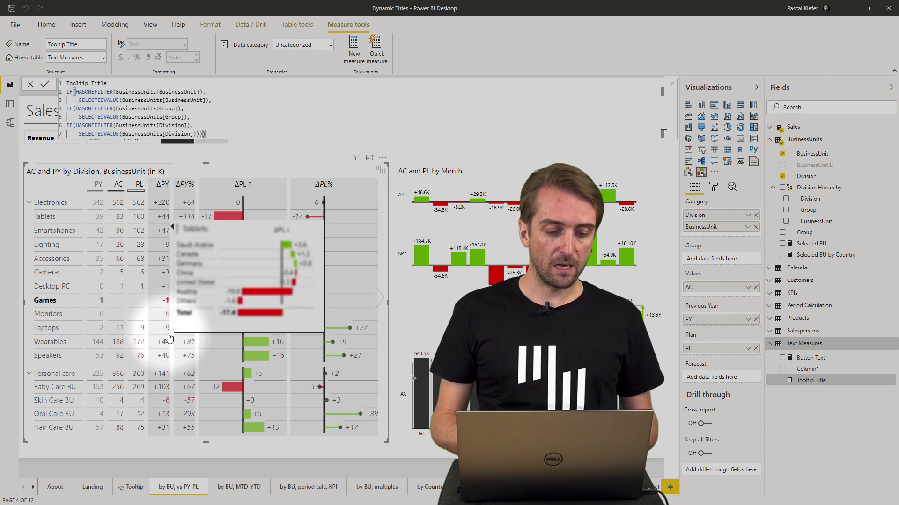
mouse_move(164, 377)
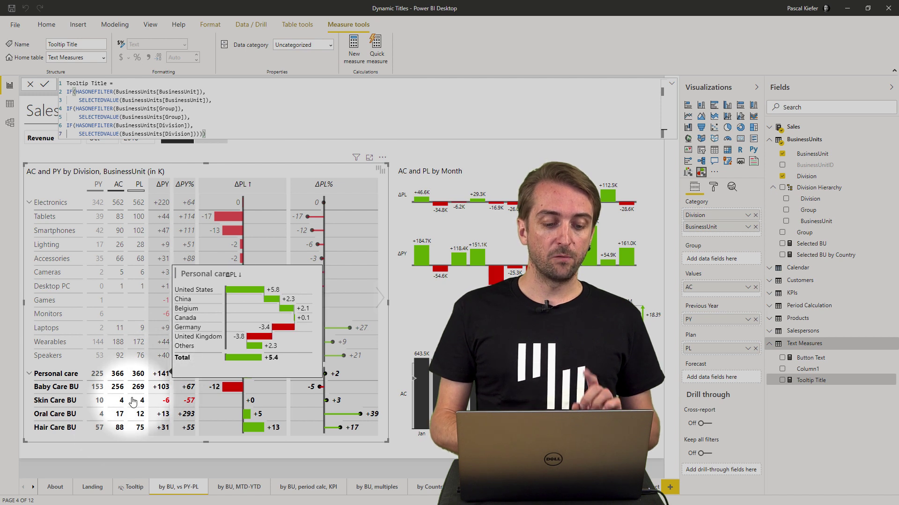
left_click(93, 487)
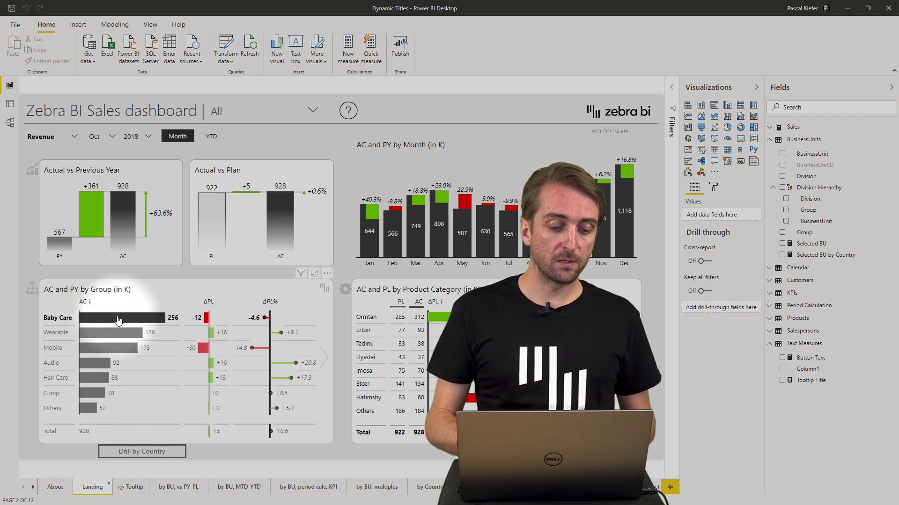
mouse_move(118, 319)
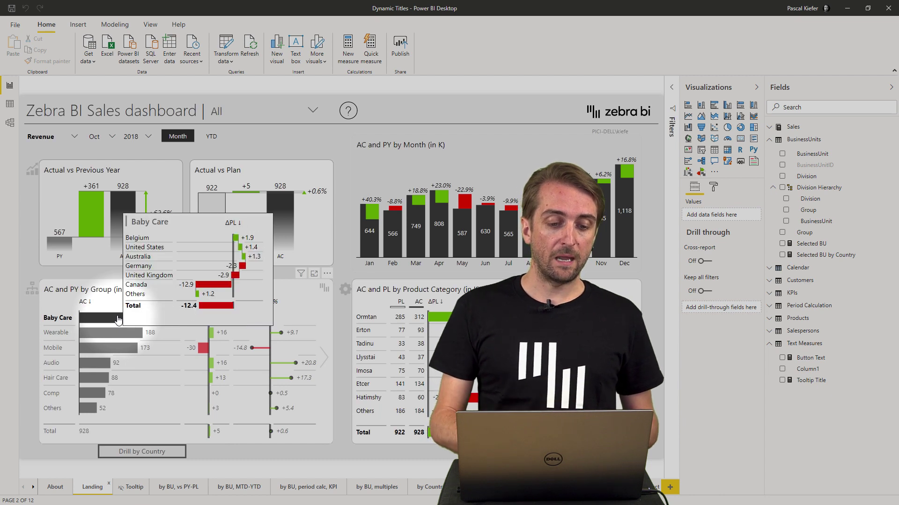
mouse_move(114, 341)
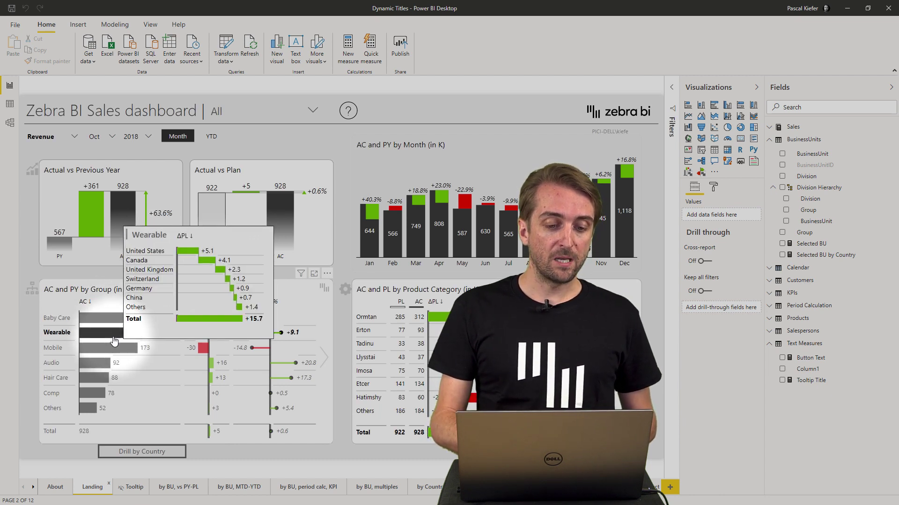